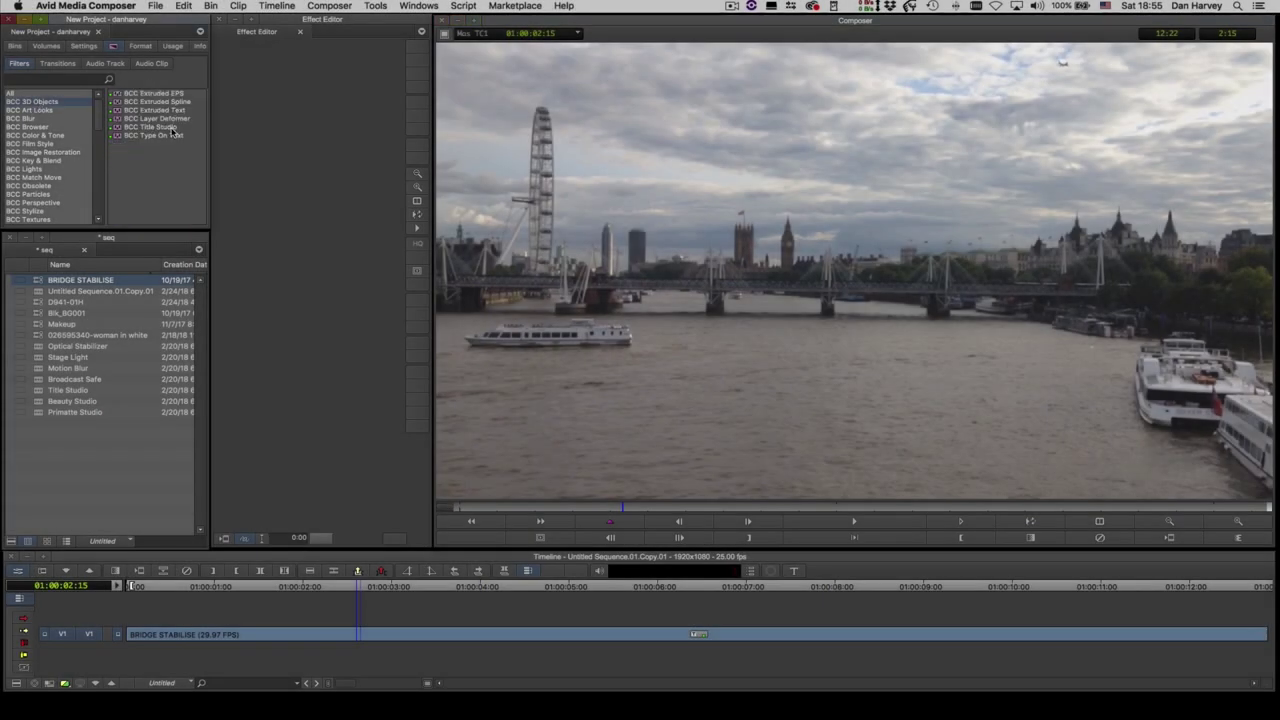
# Drop BCC Title Studio from the BCC 3D Objects category onto the BRIDGE STABILISE clip.
pyautogui.moveTo(172, 131); pyautogui.dragTo(463, 634)
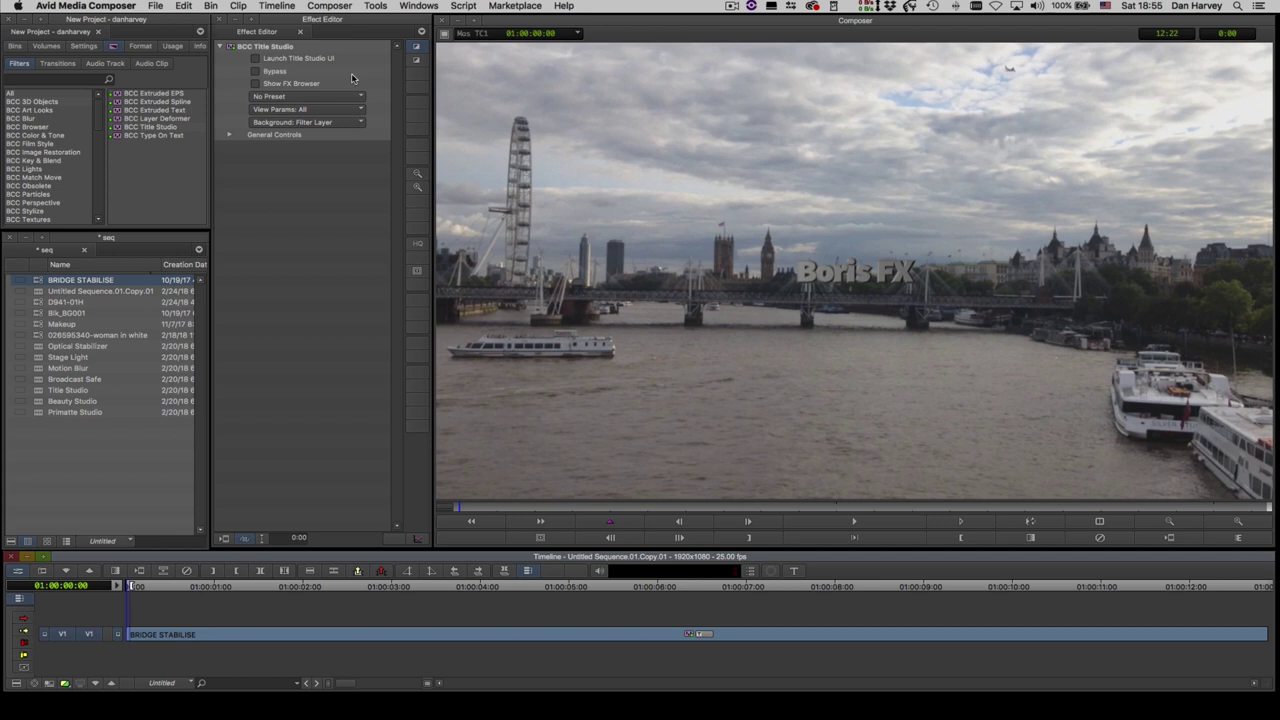
# Load the '2 Line Lowerthird Blue' preset from the Lower Thirds folder and scrub its preview.
pyautogui.click(258, 84)
pyautogui.click(258, 84)
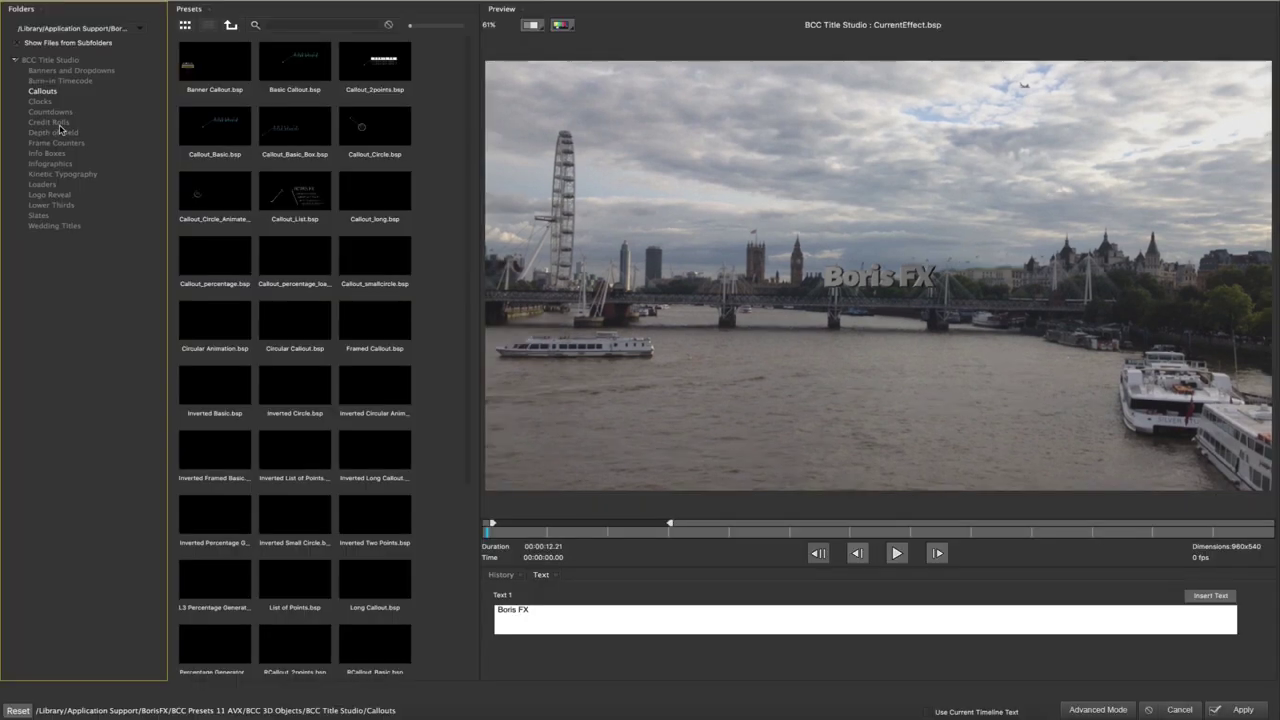
pyautogui.click(62, 174)
pyautogui.click(59, 203)
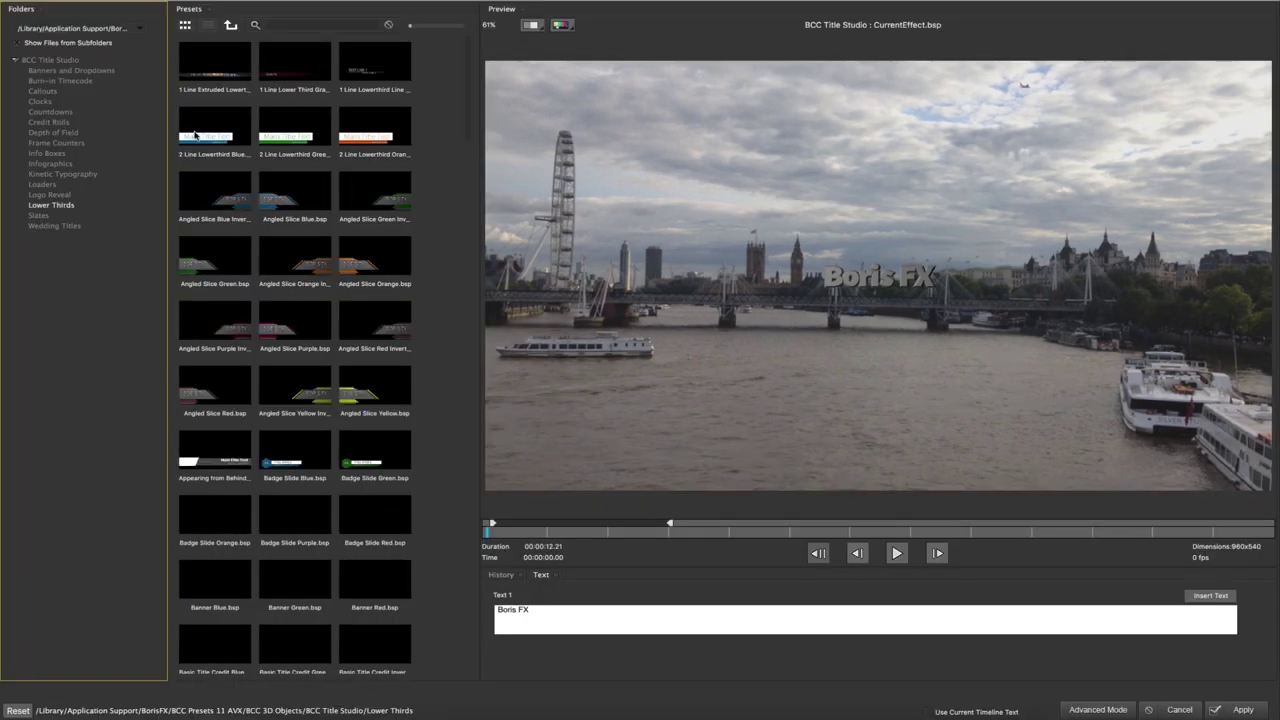
pyautogui.click(202, 134)
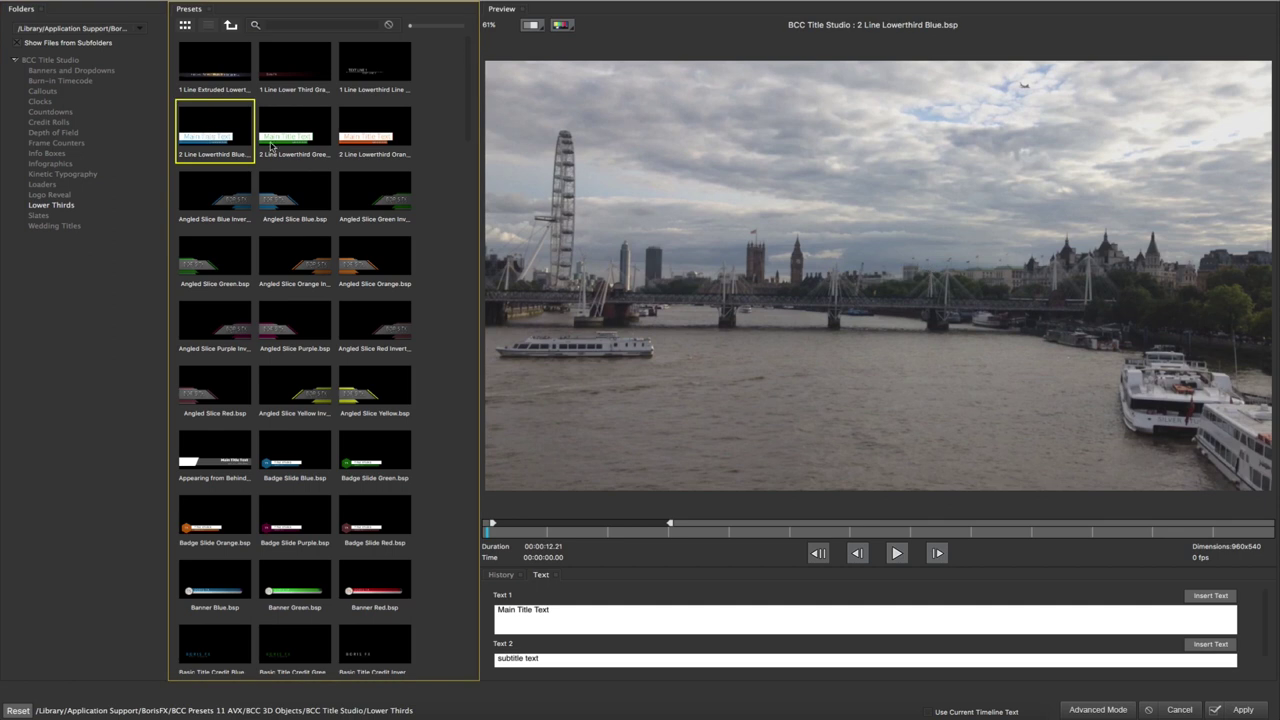
pyautogui.moveTo(557, 522); pyautogui.dragTo(829, 538)
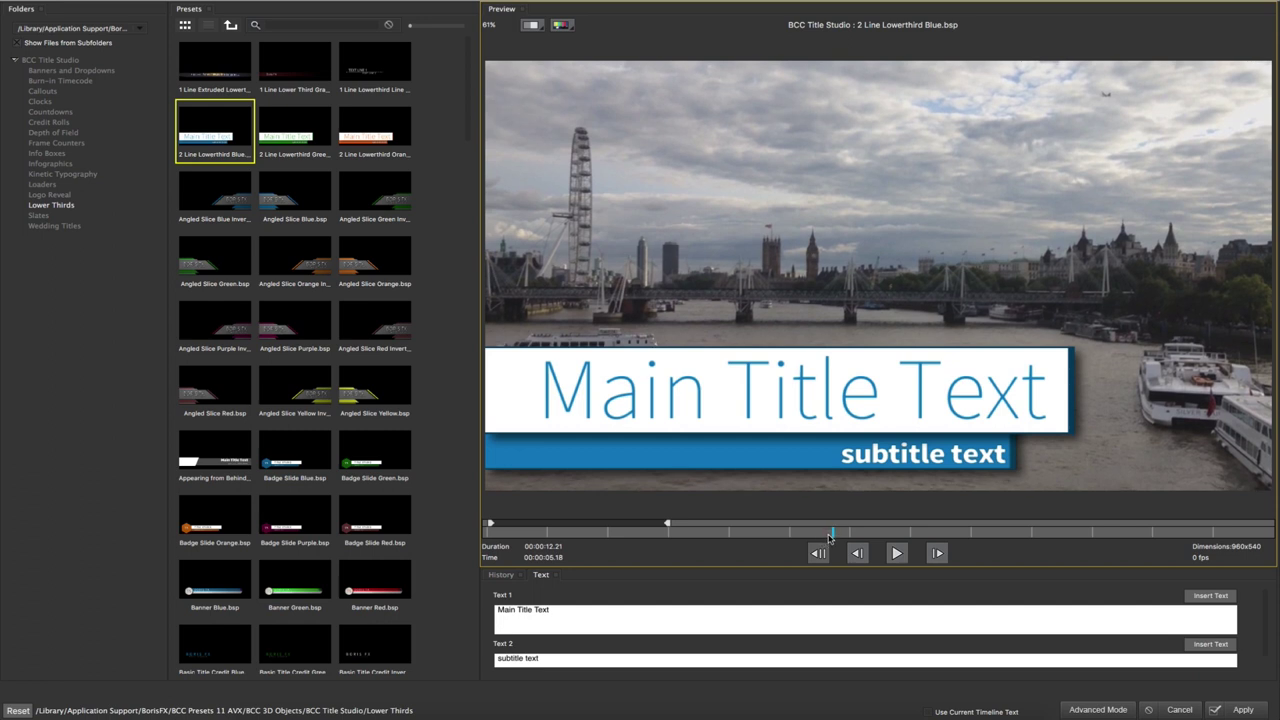
# In Advanced Mode, replace the main title text with 'London'.
pyautogui.click(1097, 711)
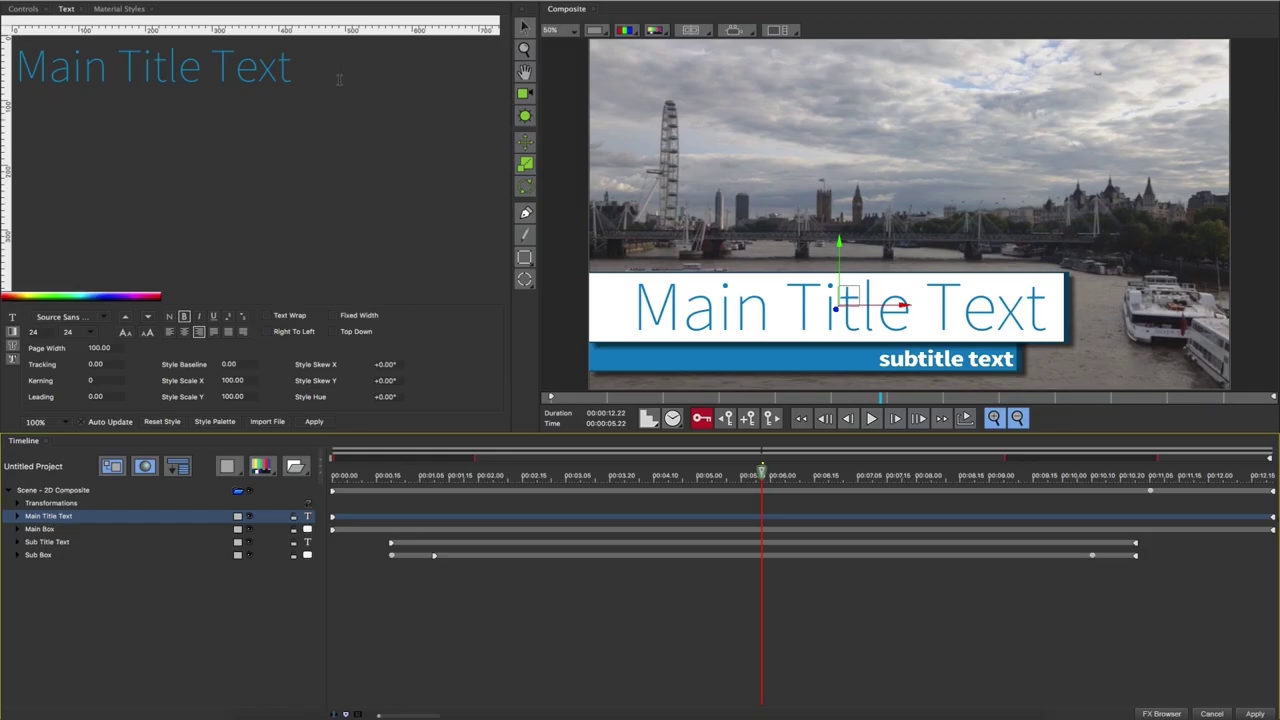
pyautogui.moveTo(336, 73); pyautogui.dragTo(53, 62)
pyautogui.write('L')
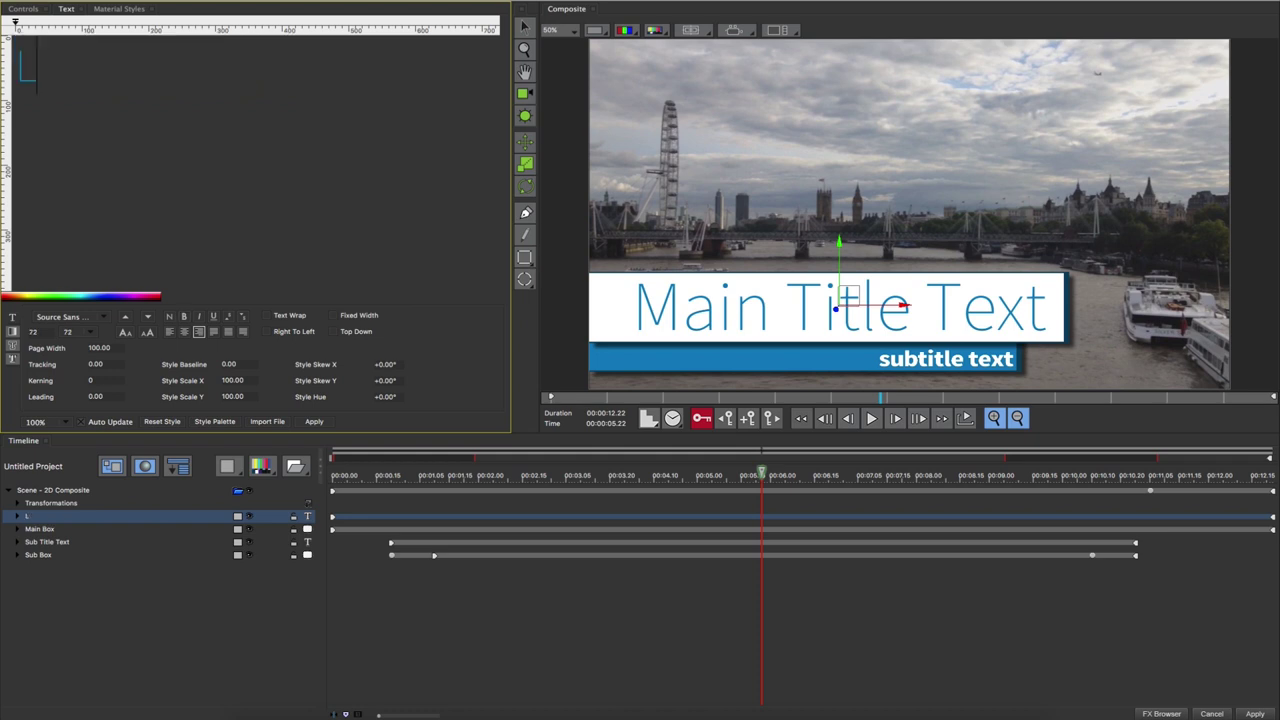
pyautogui.write('ondon')
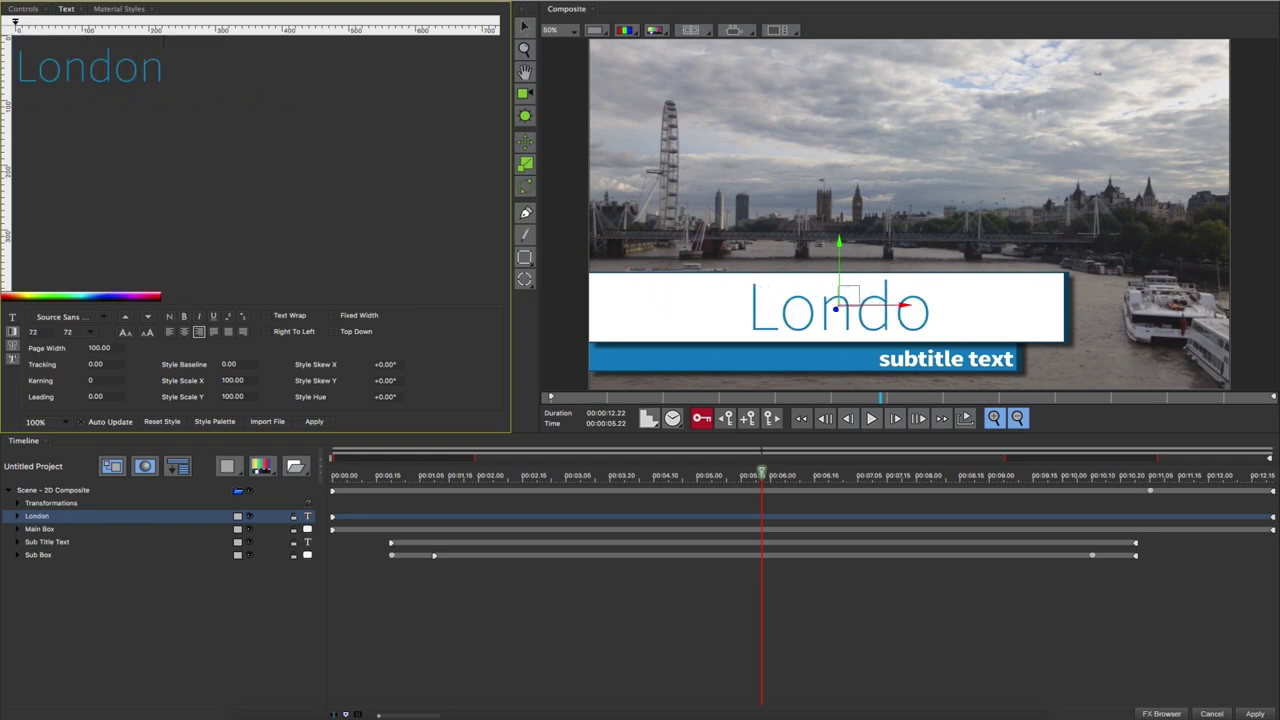
# Change the subtitle to 'this morning' and nudge it slightly left.
pyautogui.click(45, 543)
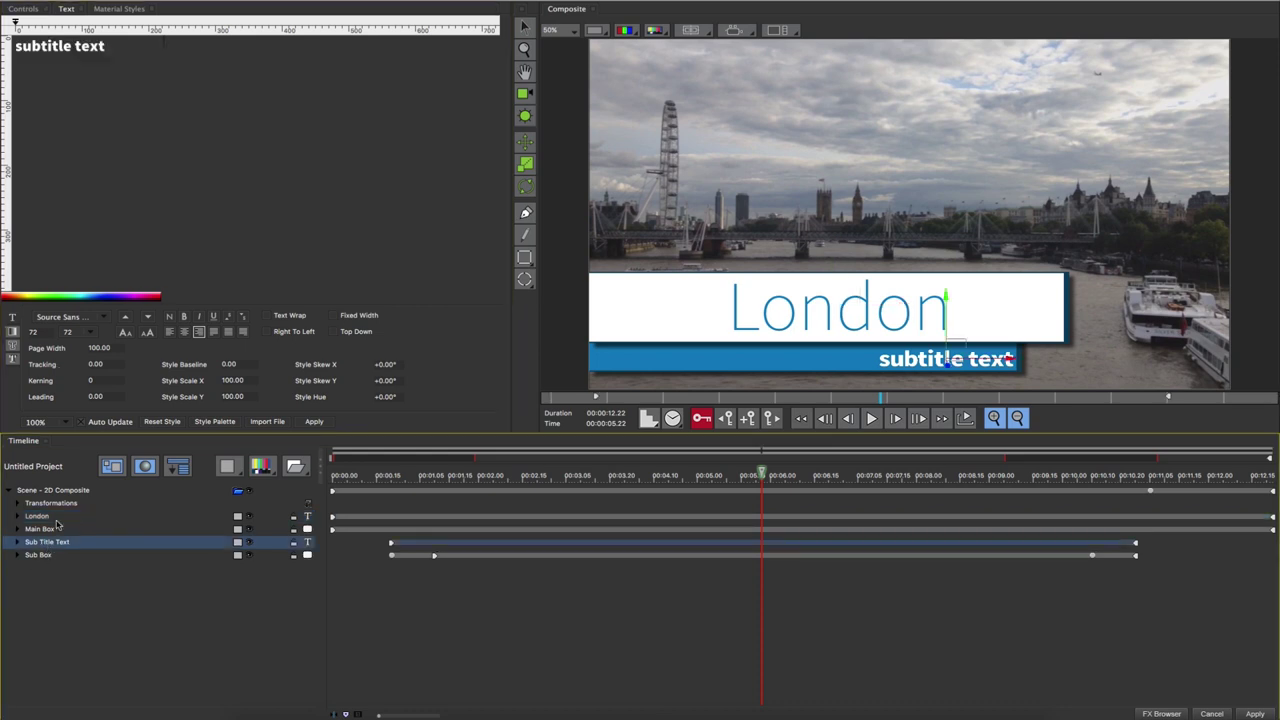
pyautogui.moveTo(105, 46); pyautogui.dragTo(14, 46)
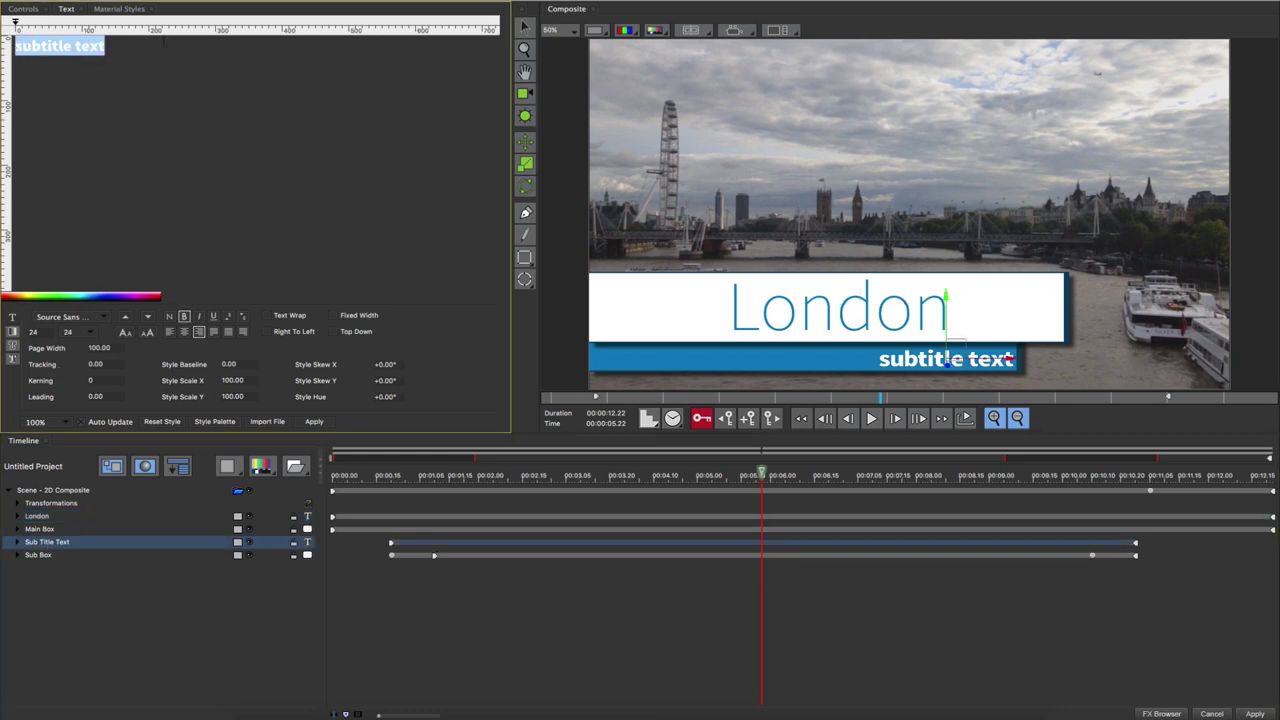
pyautogui.write('this morning')
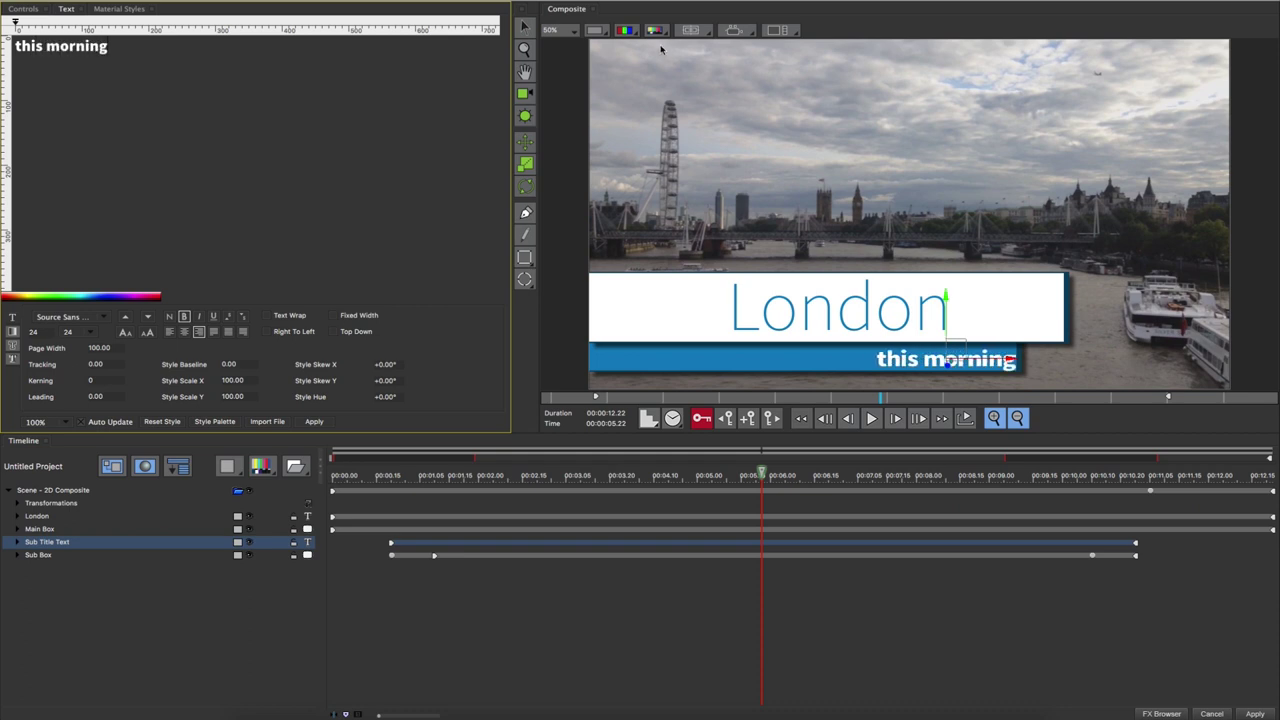
pyautogui.moveTo(952, 350); pyautogui.dragTo(942, 348)
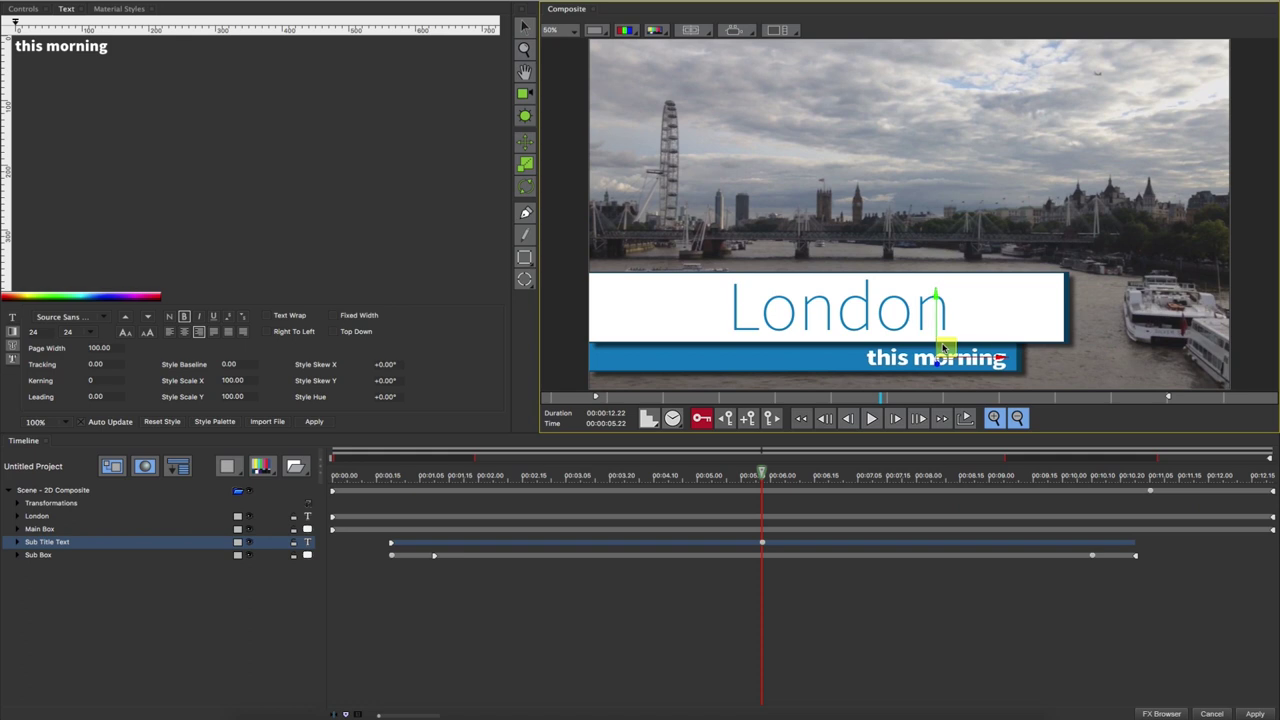
# Apply the London title, then add BCC Title Studio from BCC 3D Objects to the Filler clip.
pyautogui.click(1256, 713)
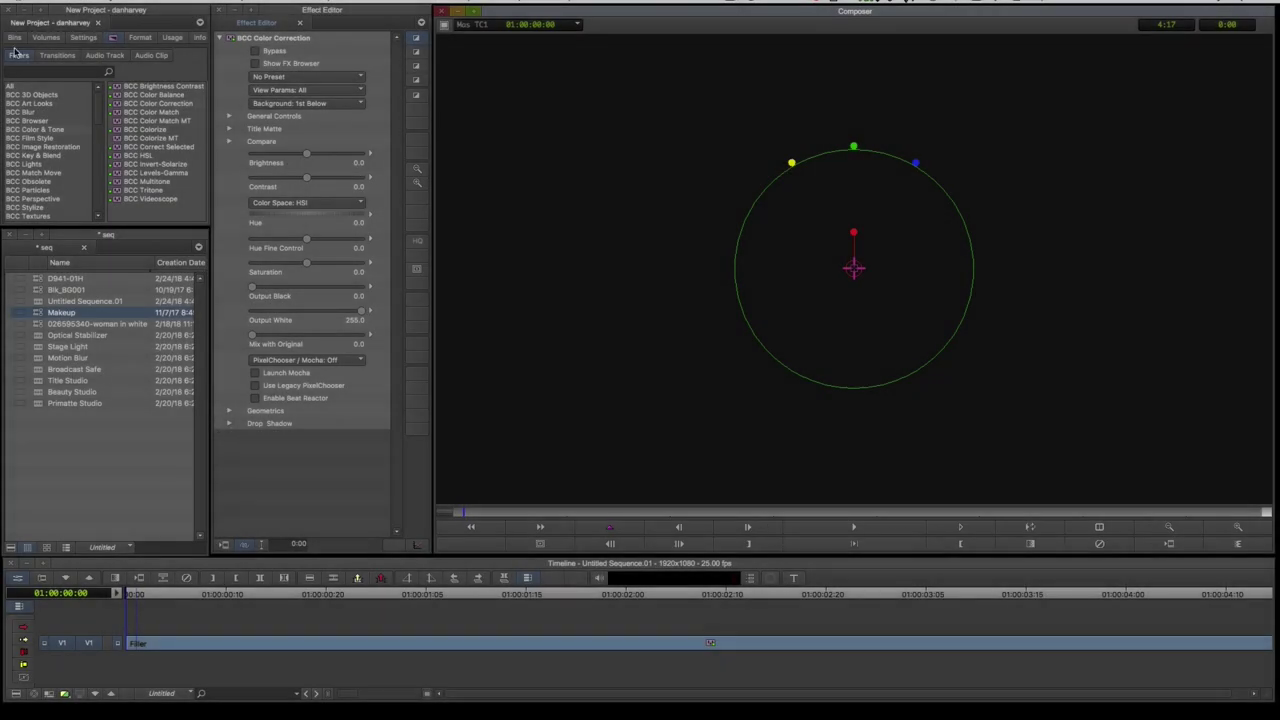
pyautogui.click(44, 95)
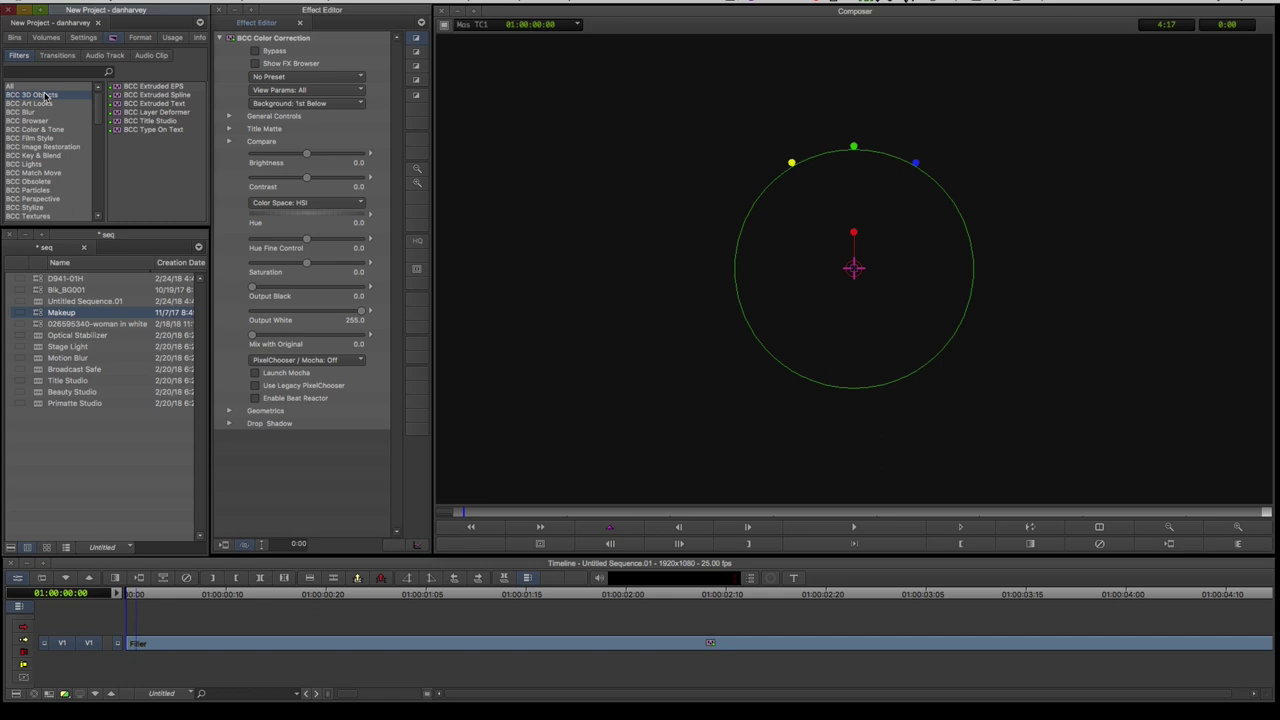
pyautogui.click(150, 121)
pyautogui.moveTo(536, 644); pyautogui.dragTo(537, 643)
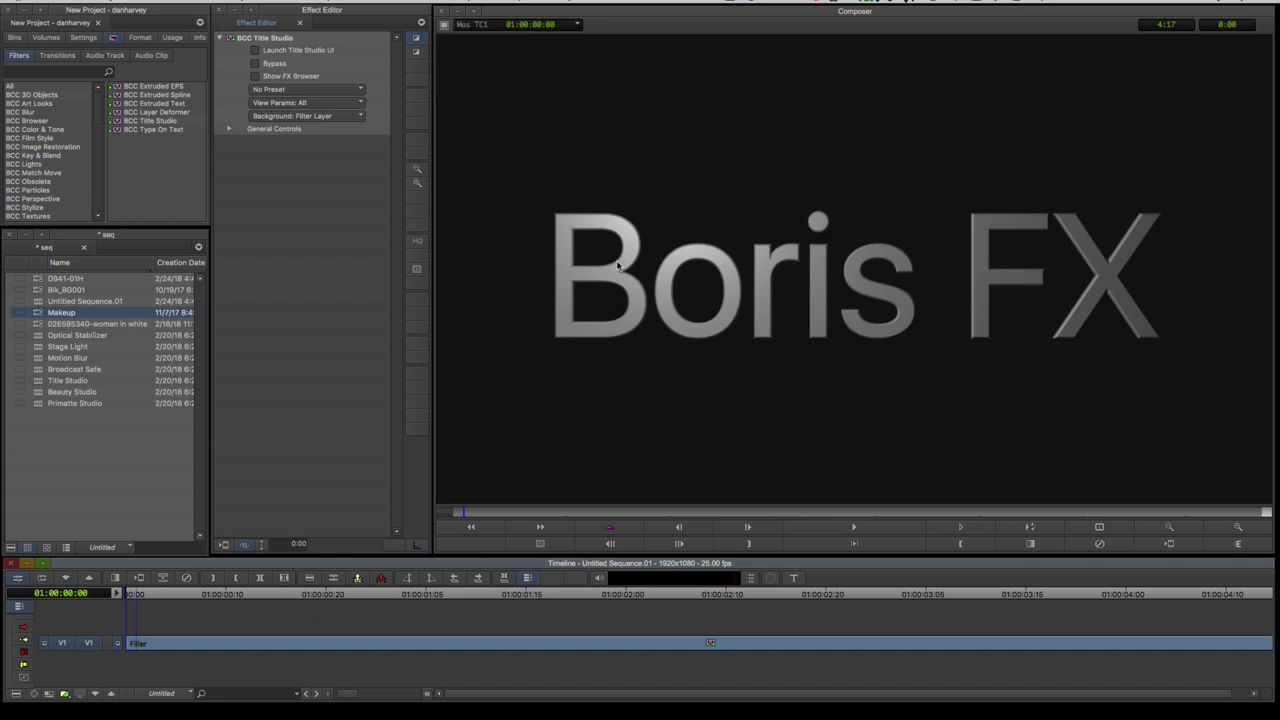
# Replace the Boris FX layer's text with 'CHAMPIONS'.
pyautogui.click(257, 49)
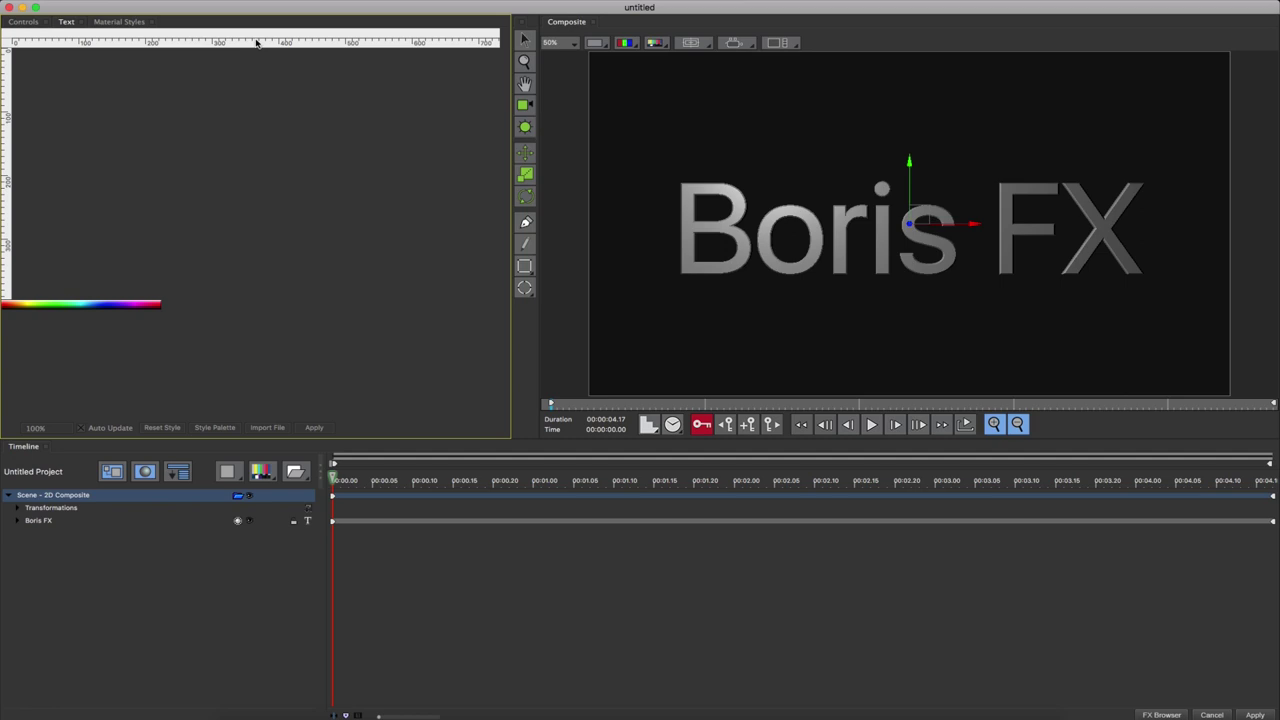
pyautogui.click(62, 519)
pyautogui.press('super+a')
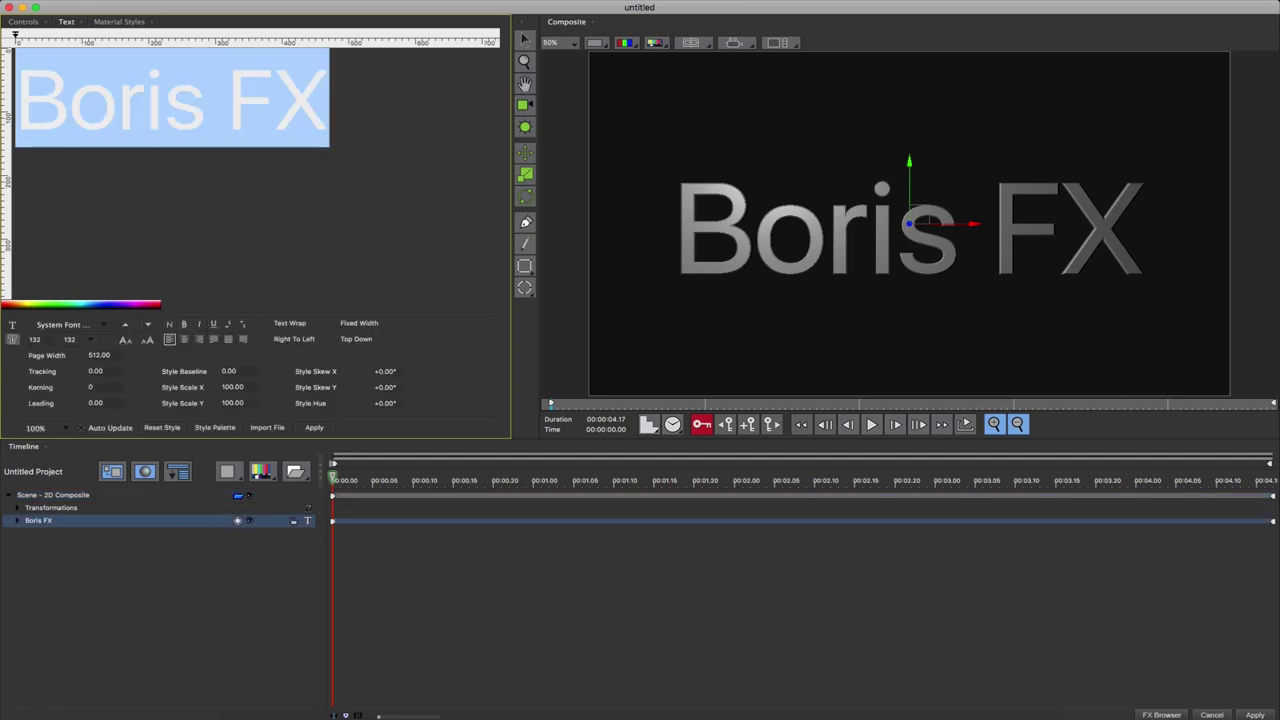
pyautogui.write('CHAMPIONS')
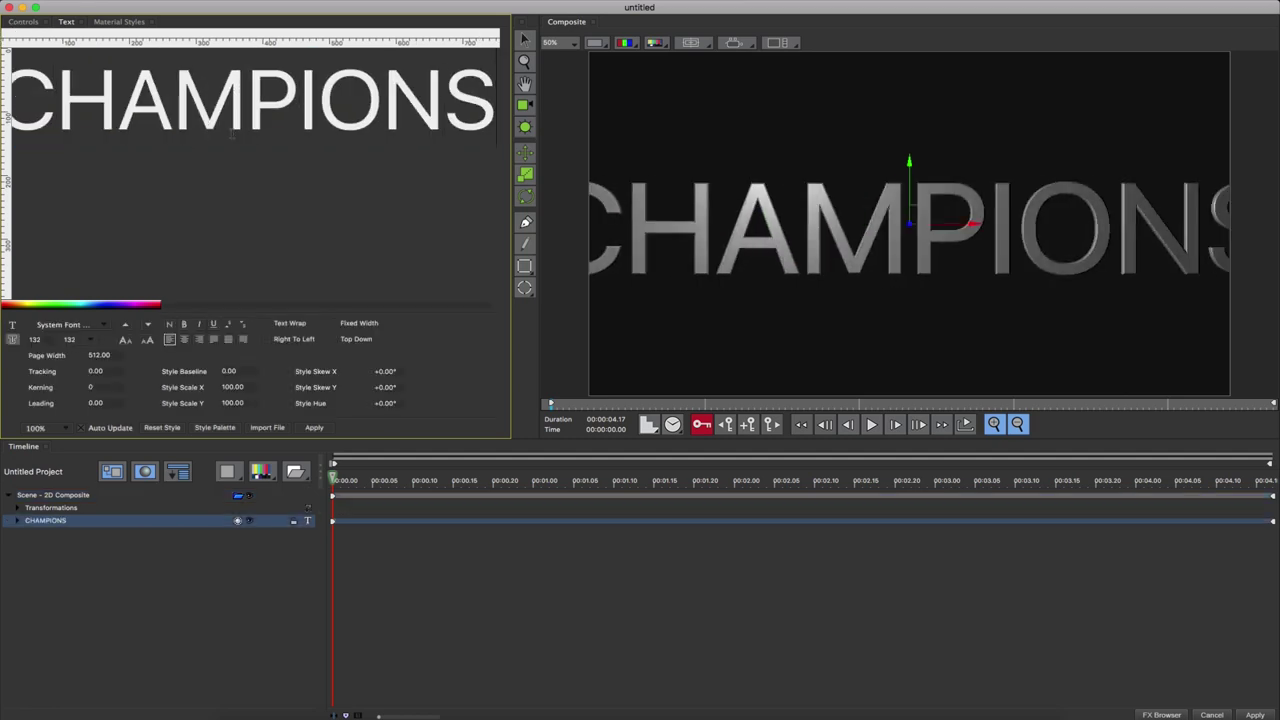
# Set CHAMPIONS to the VanchromeOutline-Regular font with Tracking 6.
pyautogui.press('super+a')
pyautogui.click(104, 326)
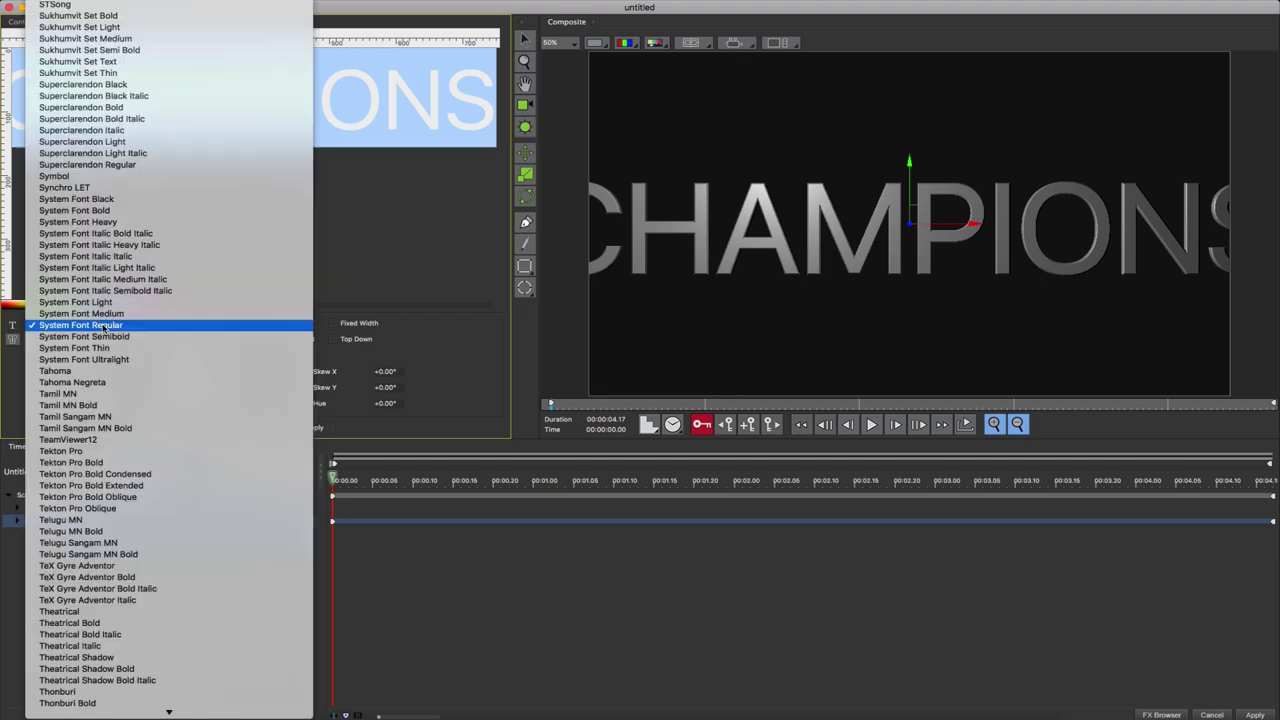
pyautogui.scroll(-10, 104, 330)
pyautogui.click(128, 412)
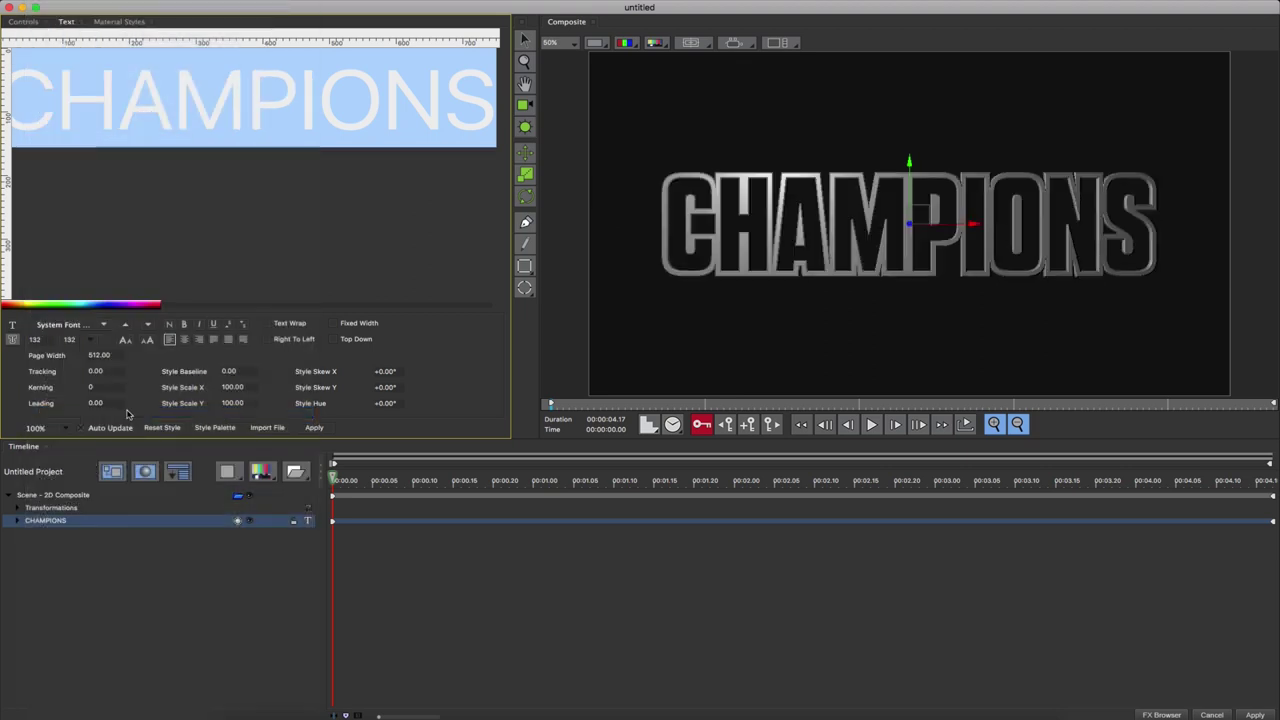
pyautogui.doubleClick(95, 371)
pyautogui.write('6')
pyautogui.press('Return')
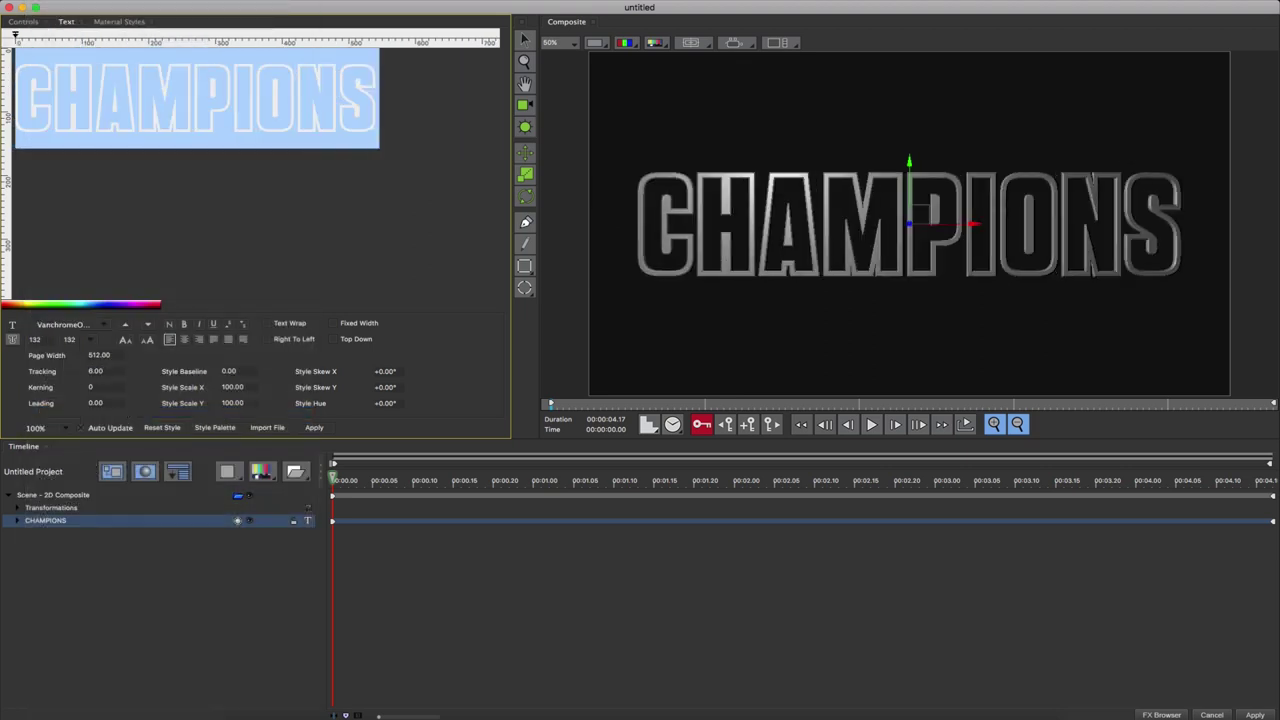
# Give CHAMPIONS the Blue Plastic material from the Plastics styles.
pyautogui.click(119, 21)
pyautogui.click(72, 70)
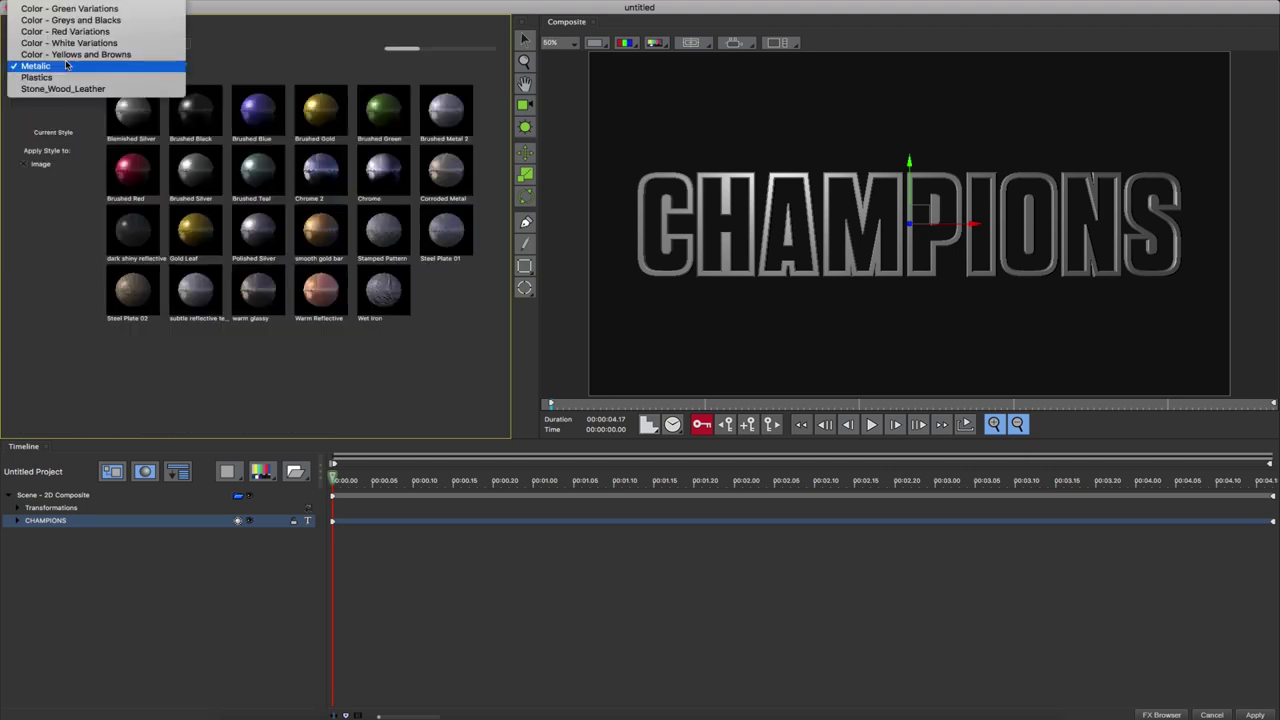
pyautogui.click(65, 79)
pyautogui.click(267, 124)
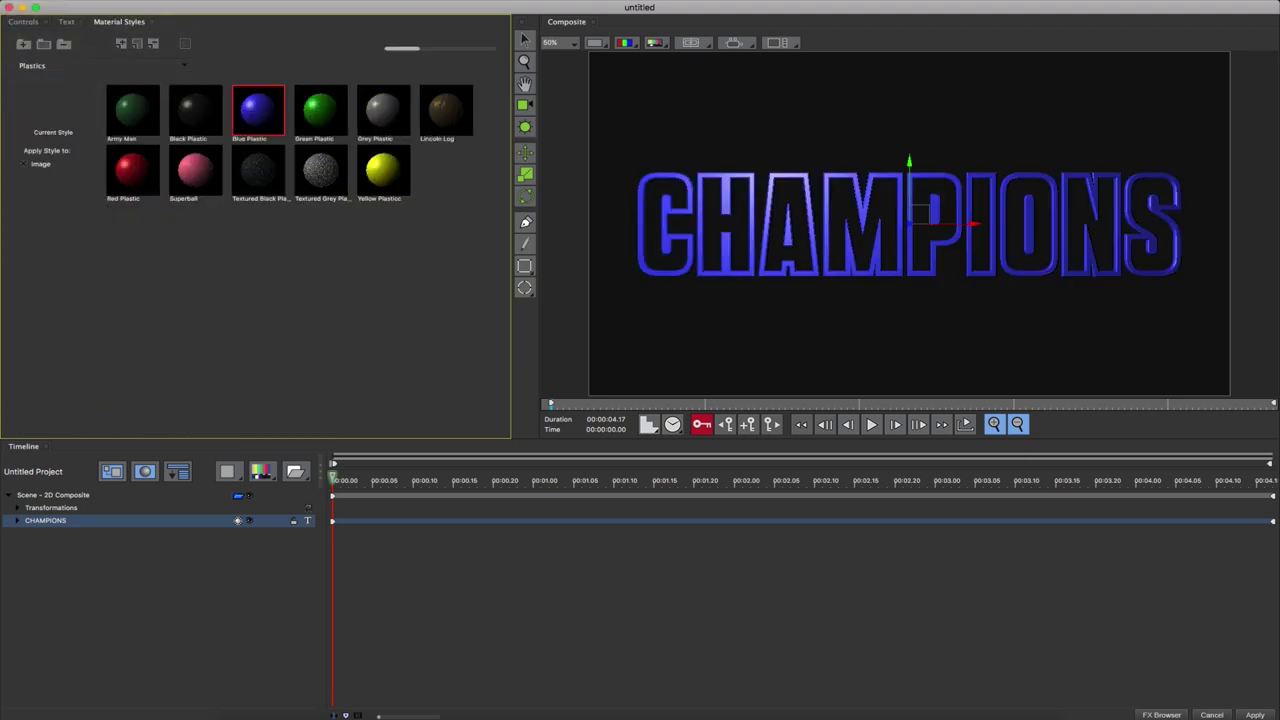
# Set a Convex bevel and raise the extrusion depth to 35.90.
pyautogui.click(18, 21)
pyautogui.click(91, 36)
pyautogui.click(100, 77)
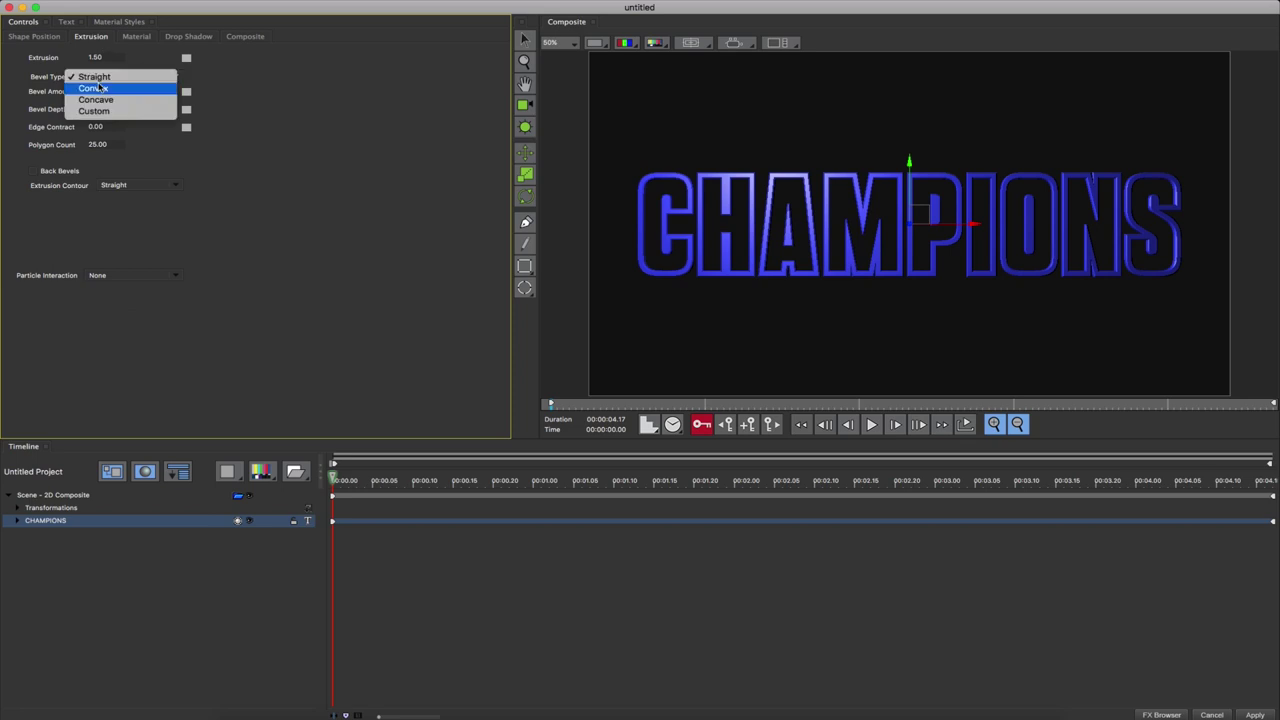
pyautogui.click(99, 87)
pyautogui.moveTo(103, 57); pyautogui.dragTo(128, 57)
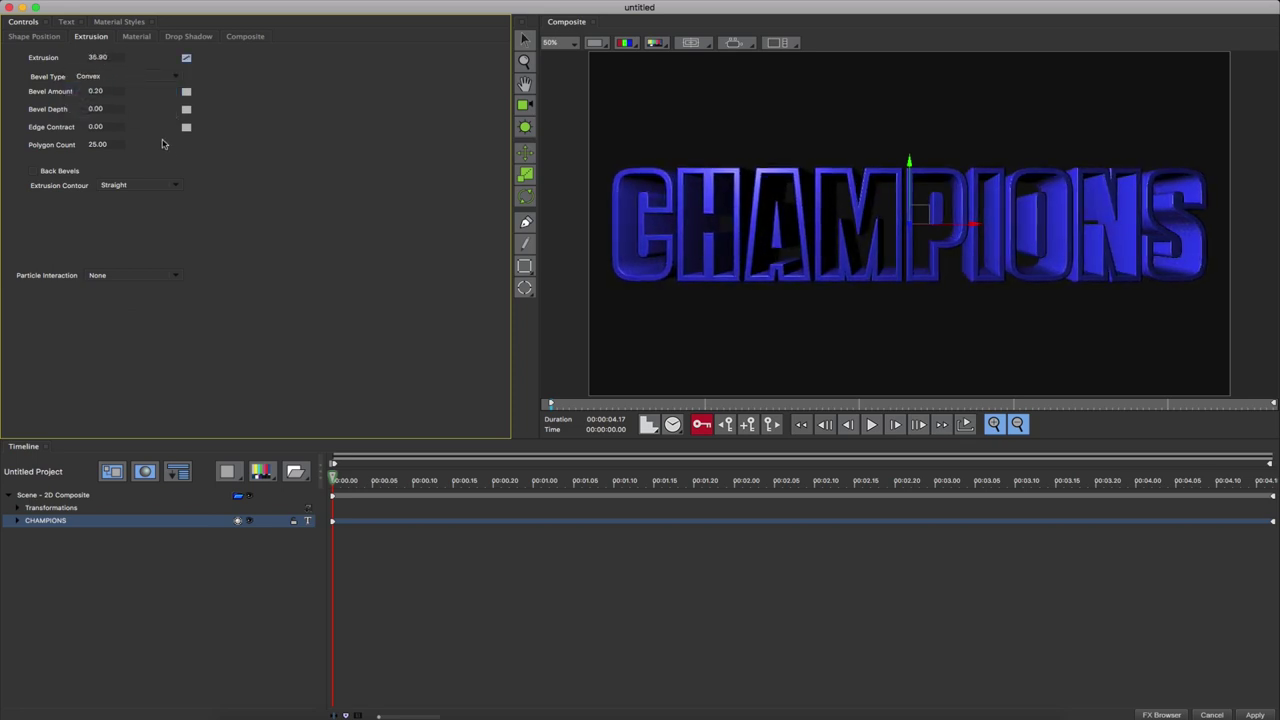
# Move CHAMPIONS lower in the frame, then select the Scene layer.
pyautogui.moveTo(909, 163); pyautogui.dragTo(940, 250)
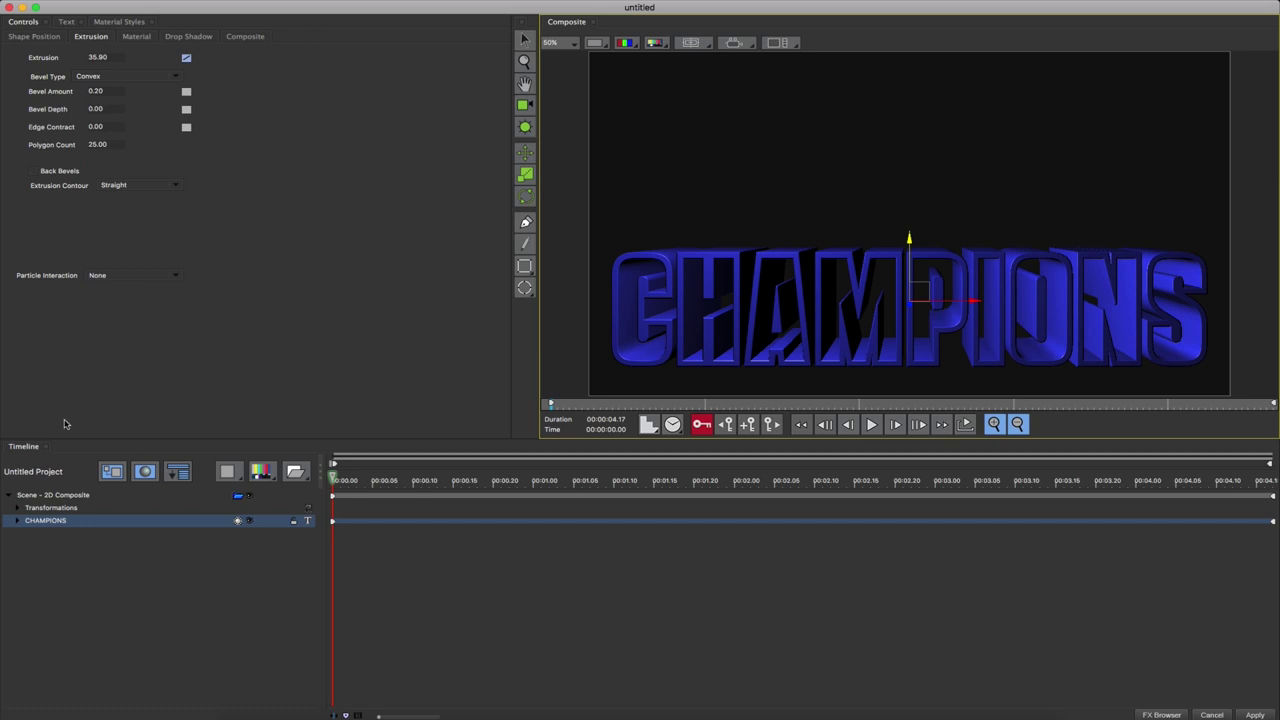
pyautogui.click(74, 496)
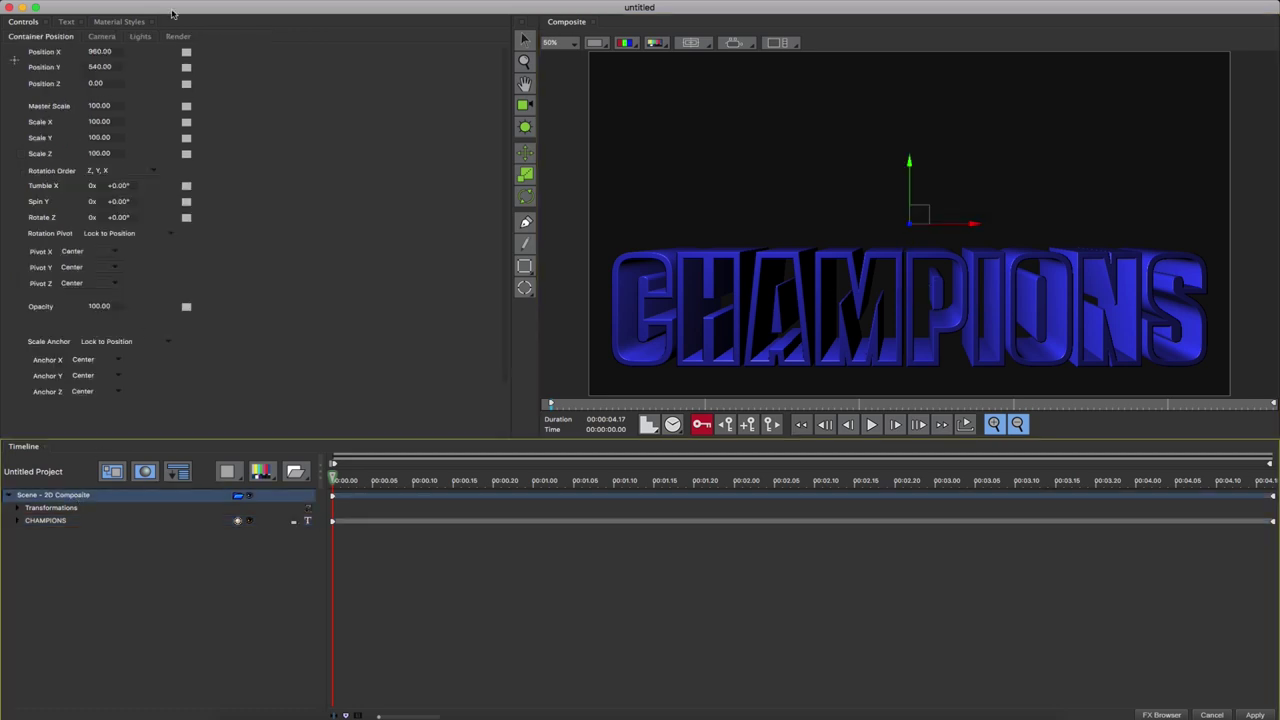
pyautogui.click(178, 37)
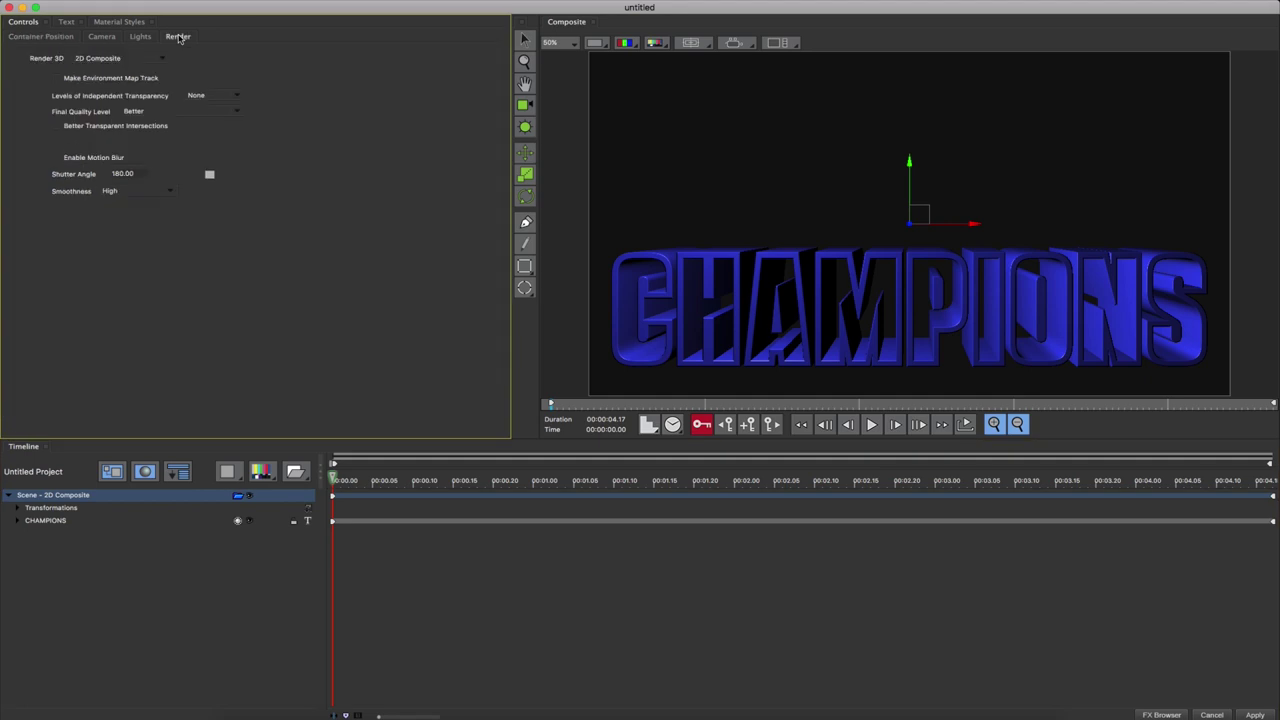
# Switch Render 3D to 3D Render and make the scene light a Shadow light.
pyautogui.click(96, 60)
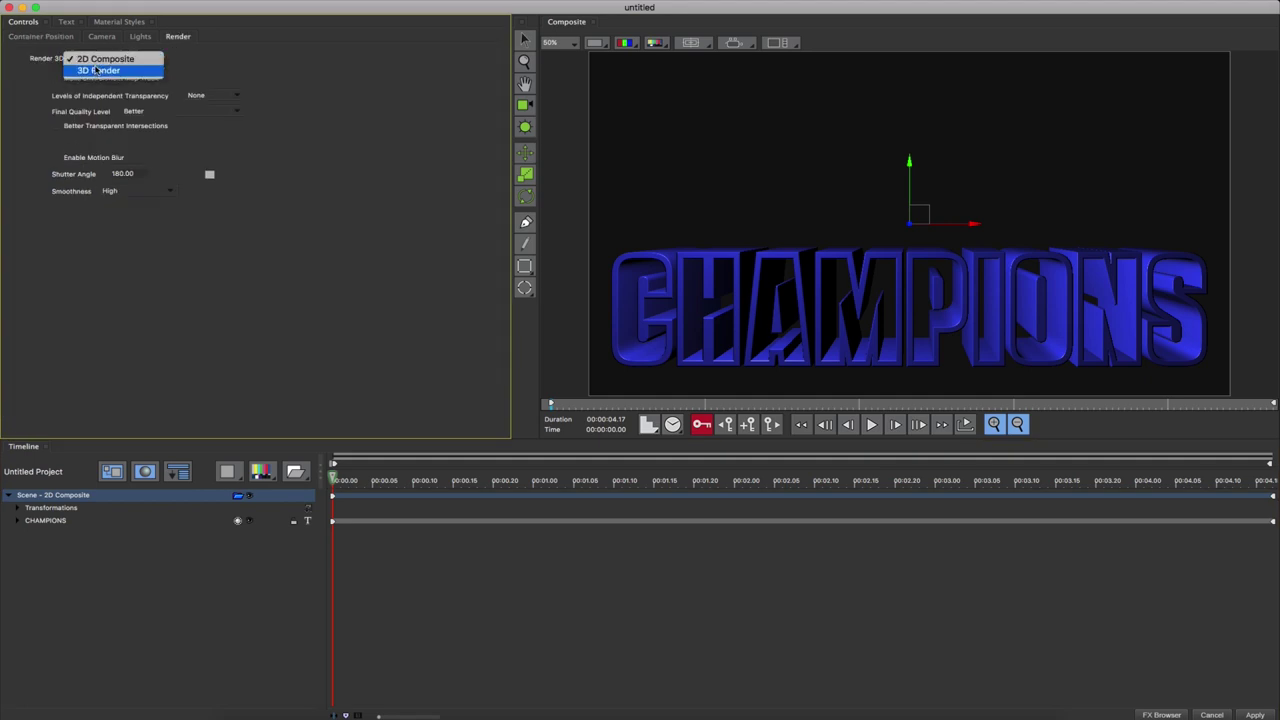
pyautogui.click(104, 68)
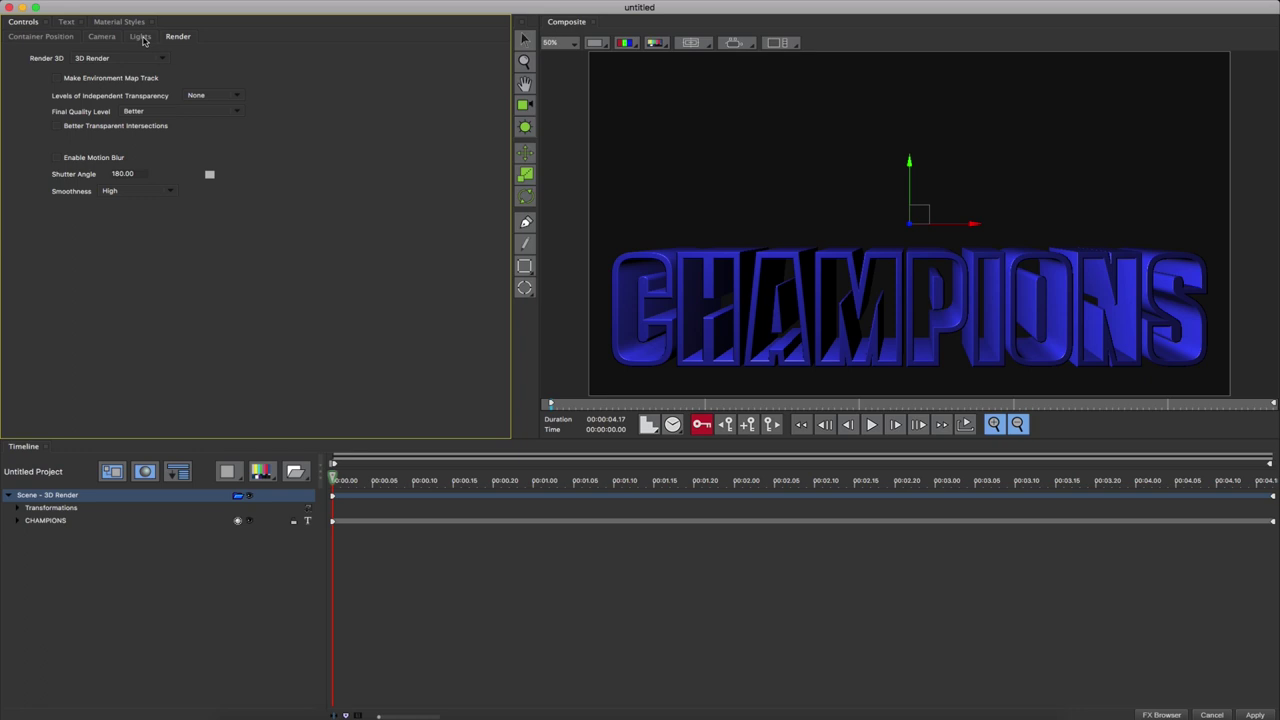
pyautogui.click(141, 37)
pyautogui.click(135, 92)
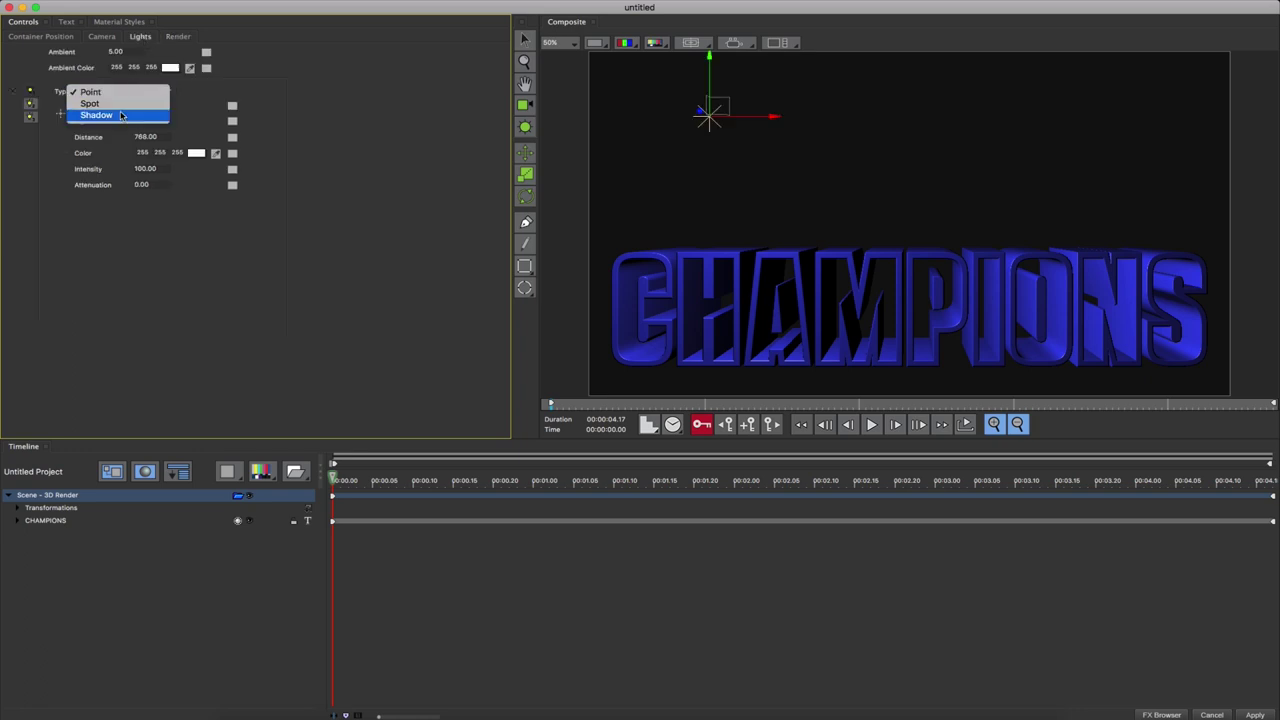
pyautogui.click(121, 116)
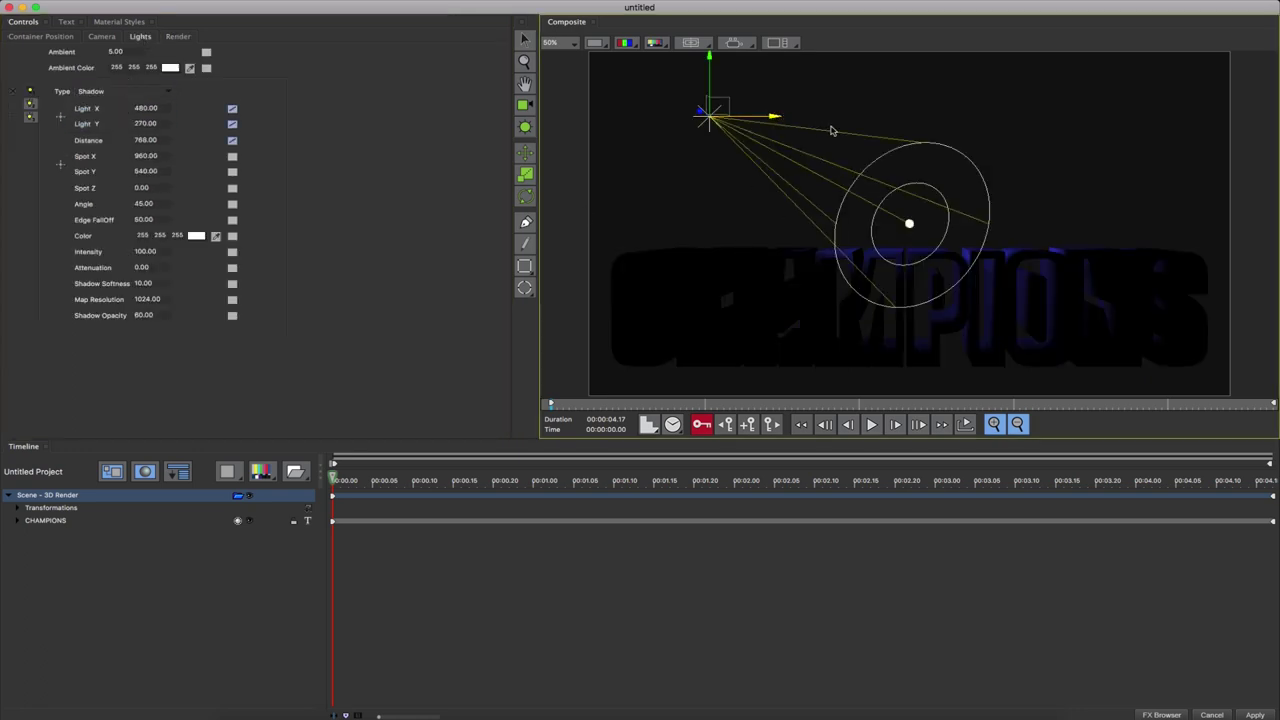
# Position the light at X 960, Distance 1600, with Angle about 88.
pyautogui.moveTo(830, 130); pyautogui.dragTo(1029, 130)
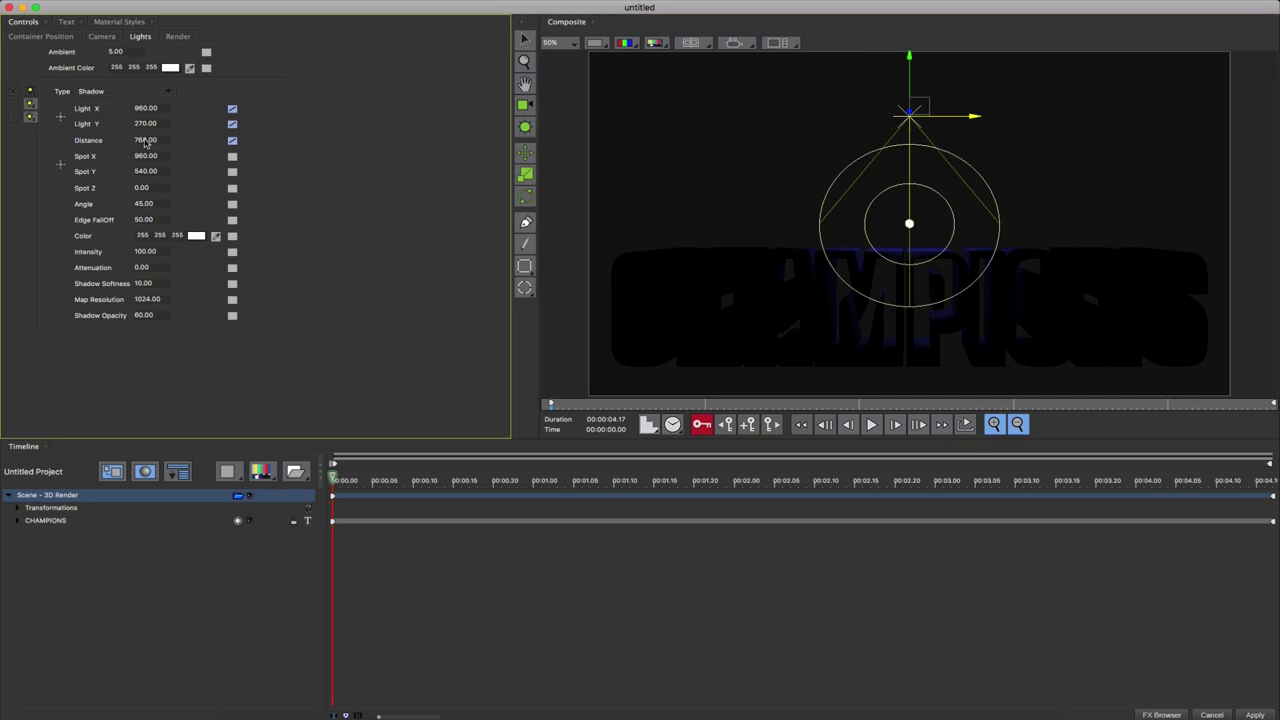
pyautogui.moveTo(145, 143); pyautogui.dragTo(160, 143)
pyautogui.moveTo(145, 205); pyautogui.dragTo(176, 184)
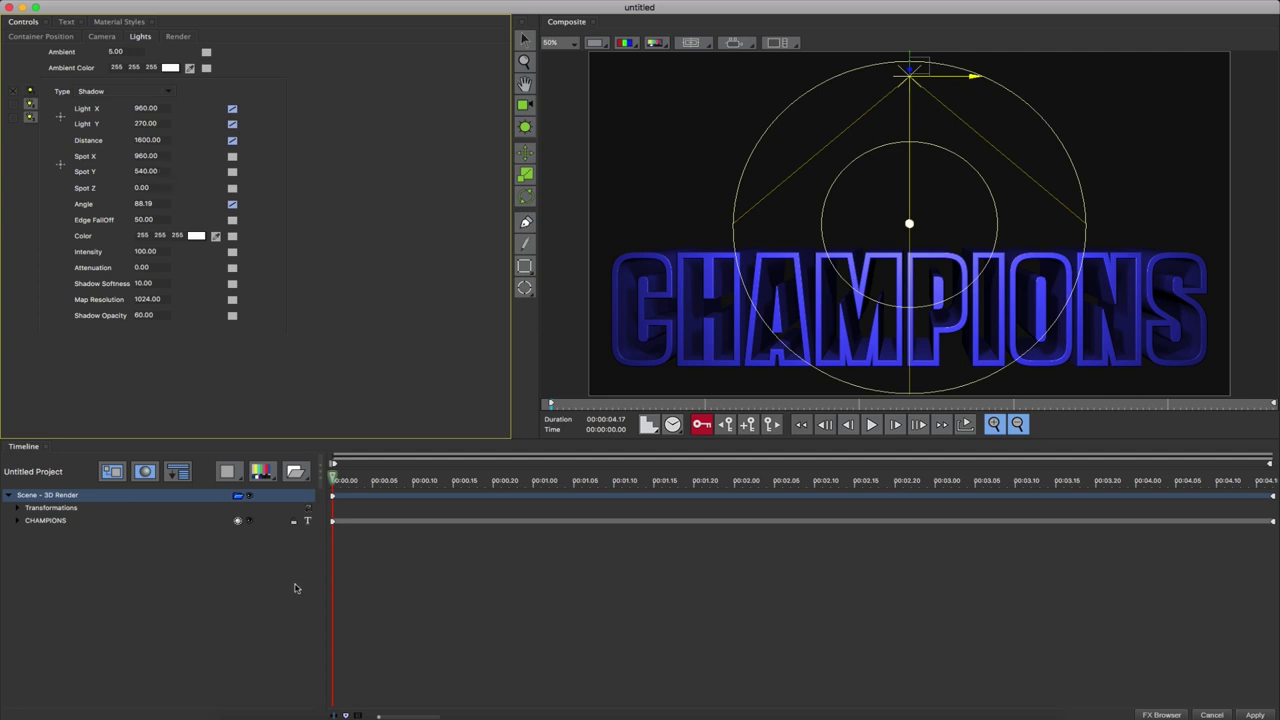
pyautogui.click(258, 472)
# Add the 3bg.jpg image as a backdrop layer and push it back to Position Z 2000.
pyautogui.click(300, 610)
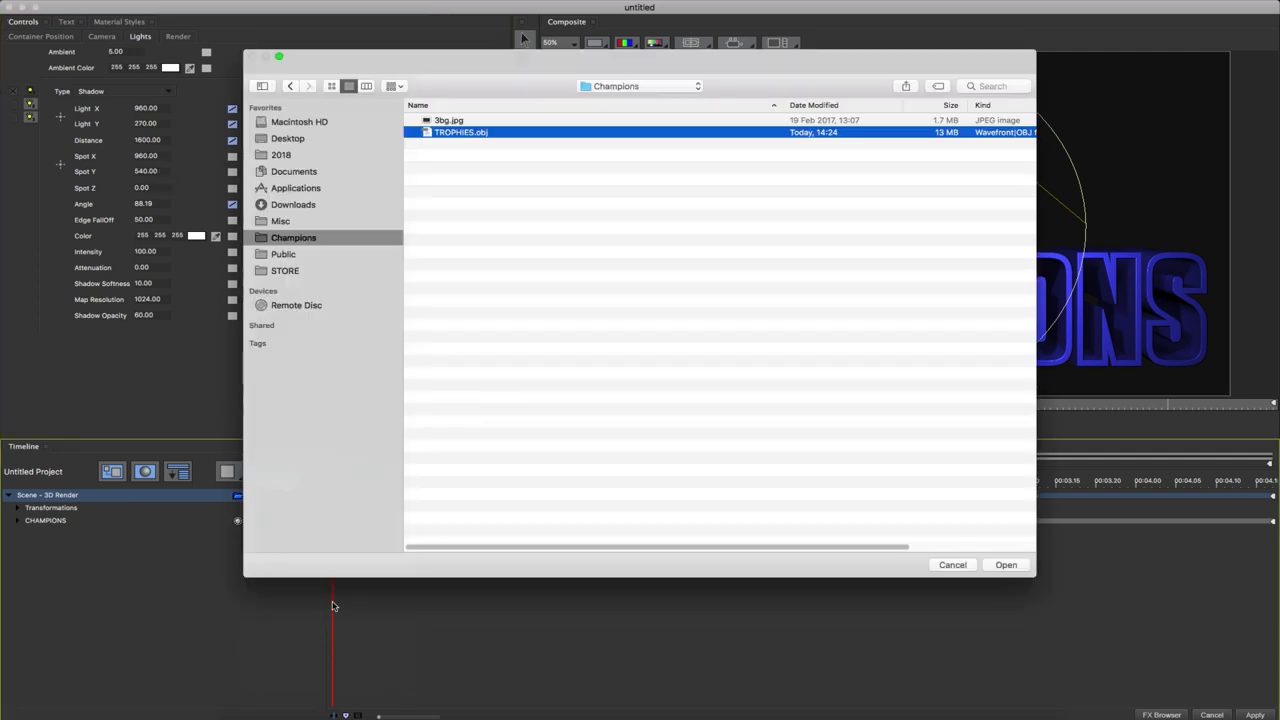
pyautogui.doubleClick(446, 120)
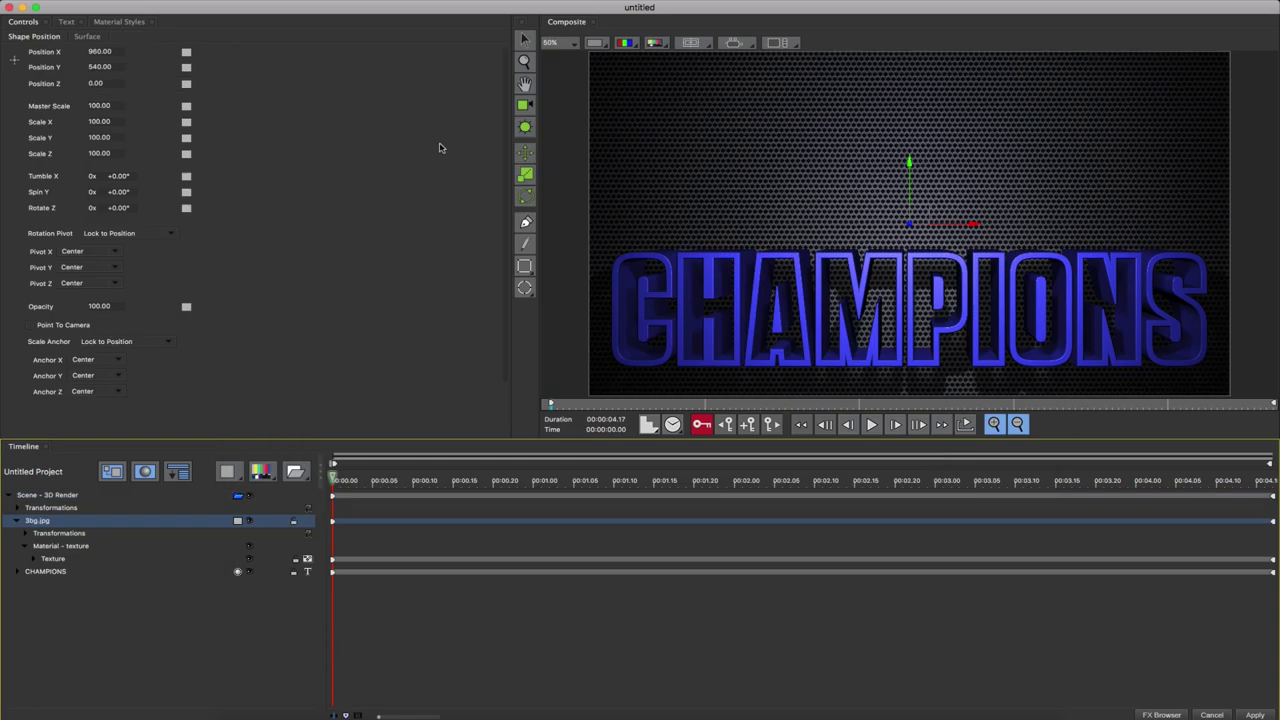
pyautogui.moveTo(100, 84); pyautogui.dragTo(112, 110)
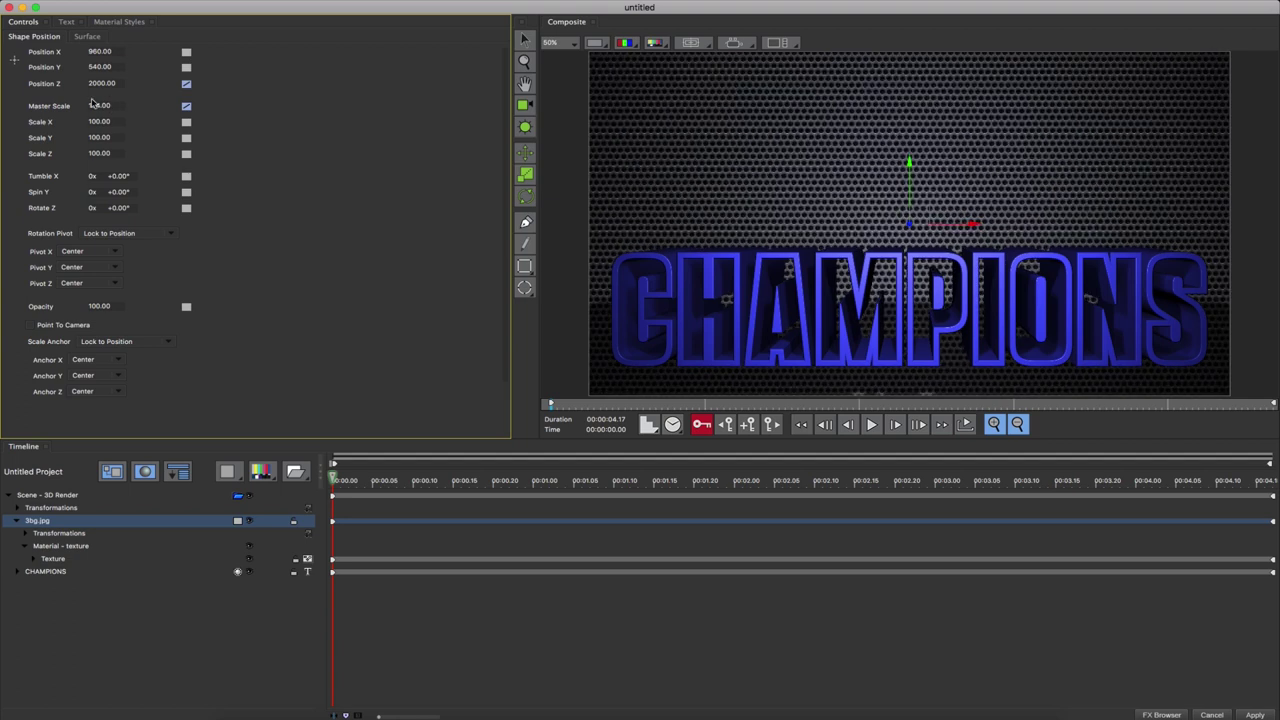
pyautogui.click(262, 473)
# Import TROPHIES.obj as a 3D model layer and give it the Metallic Brushed Black material.
pyautogui.click(290, 612)
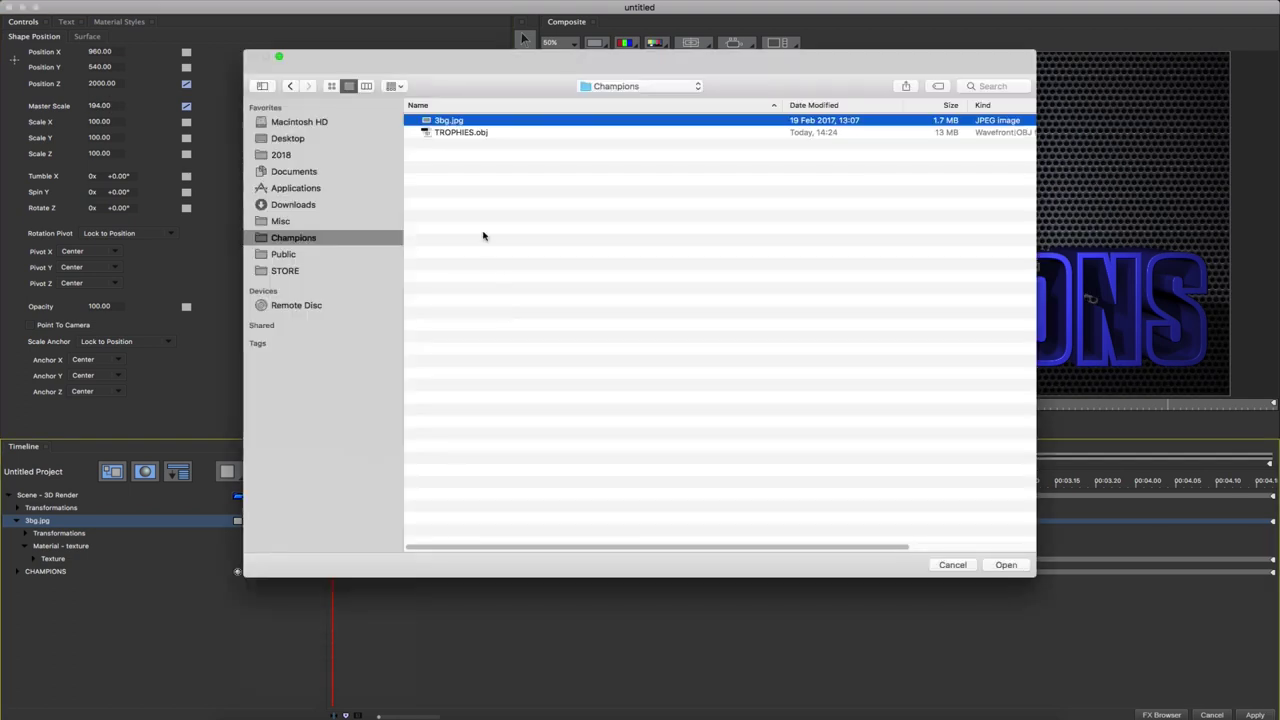
pyautogui.click(452, 131)
pyautogui.doubleClick(452, 131)
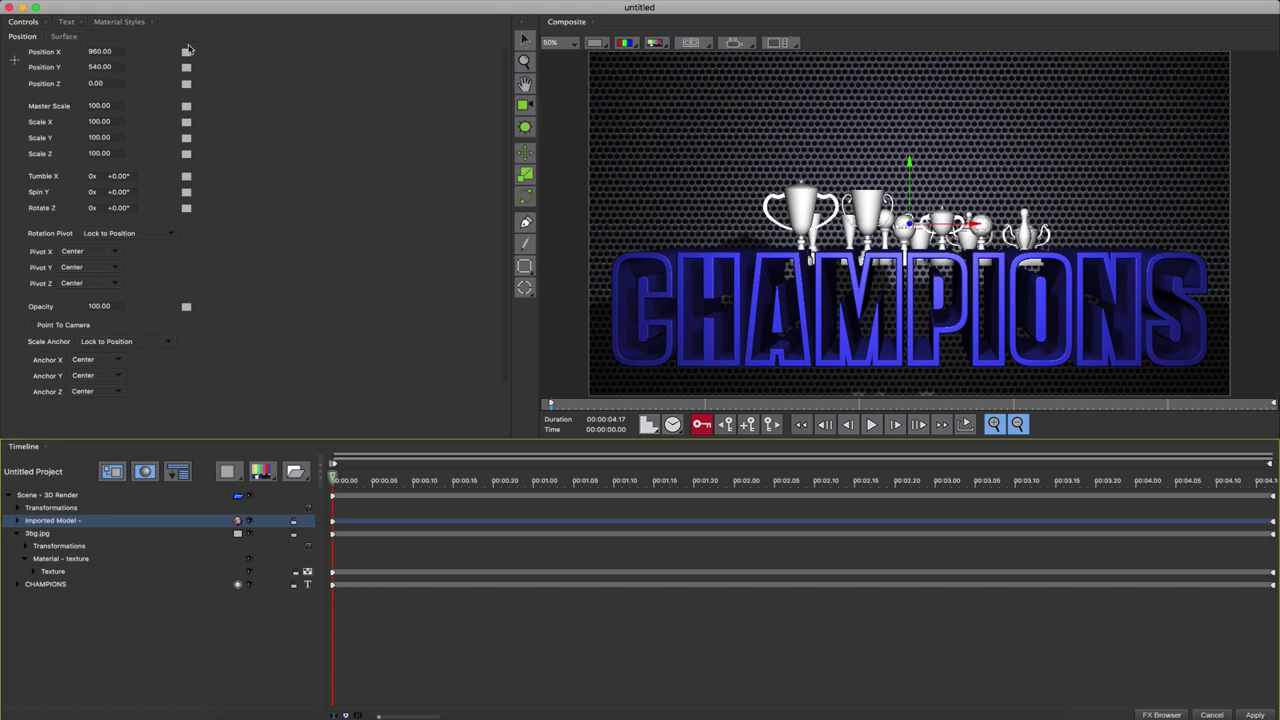
pyautogui.click(117, 22)
pyautogui.click(113, 67)
pyautogui.click(111, 54)
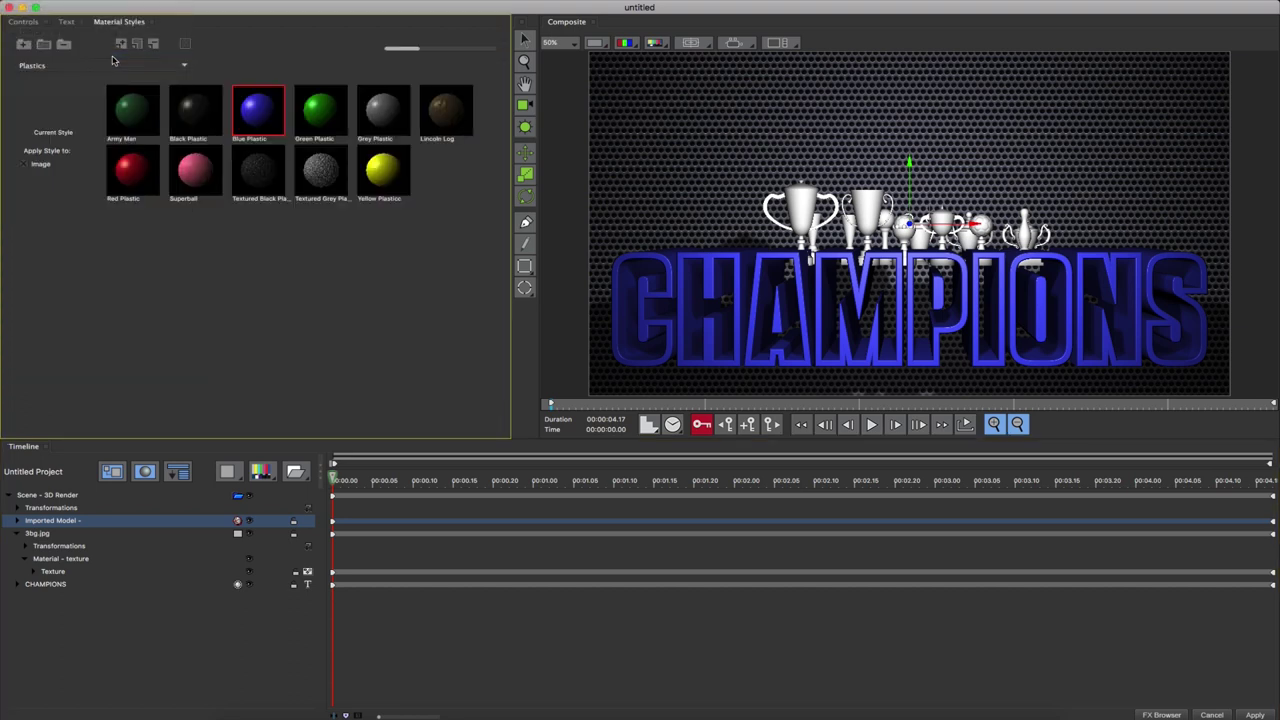
pyautogui.click(203, 128)
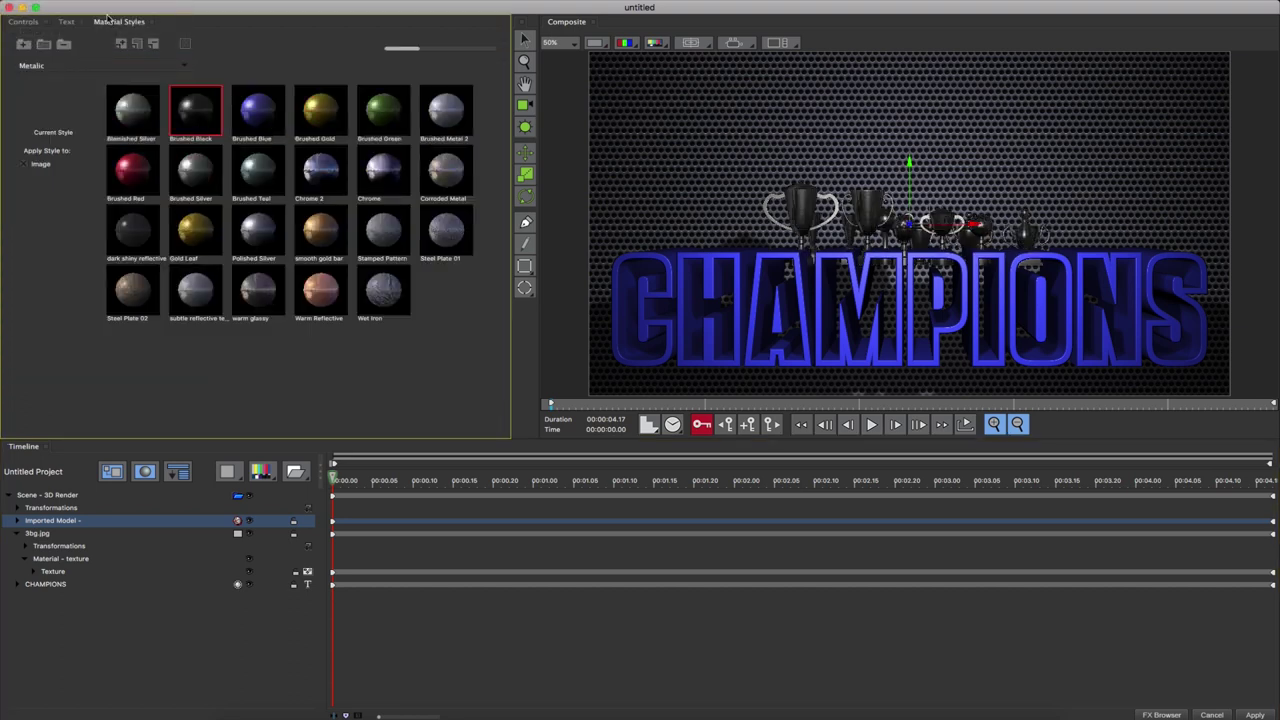
# Set the trophies to Master Scale 238 and Position Z 576.
pyautogui.click(23, 21)
pyautogui.moveTo(102, 84); pyautogui.dragTo(114, 110)
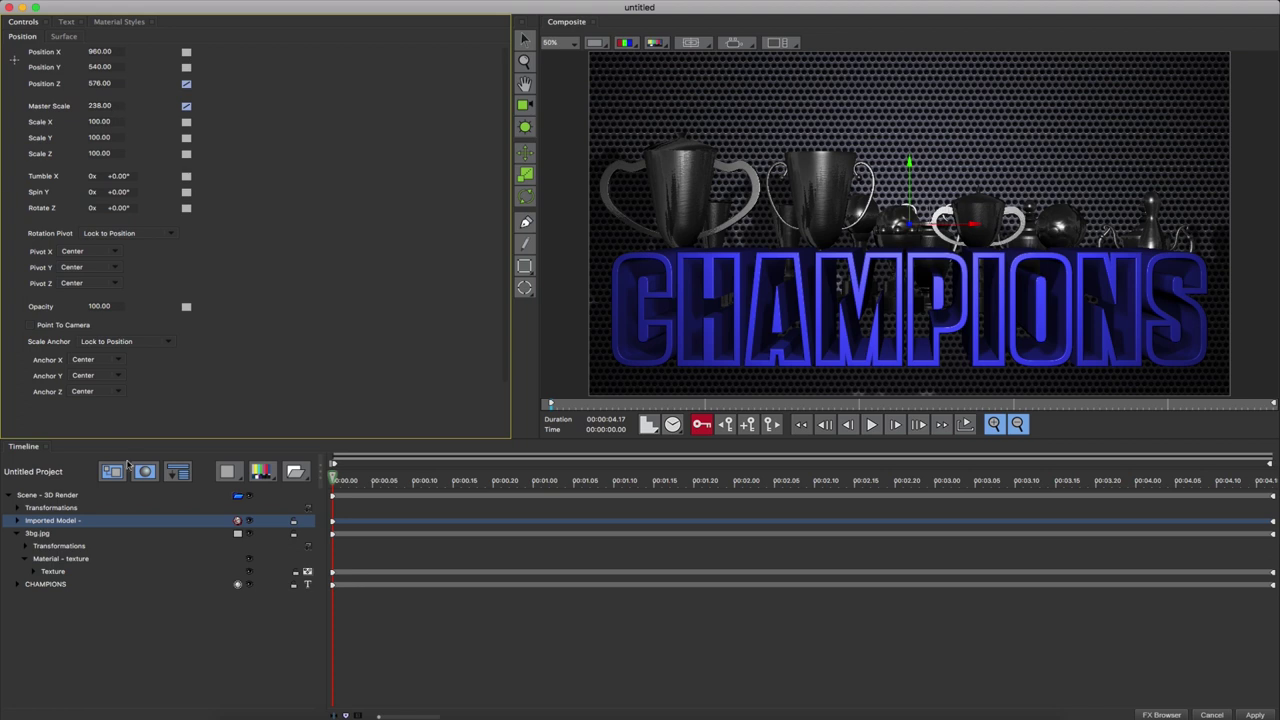
pyautogui.click(78, 495)
pyautogui.click(102, 36)
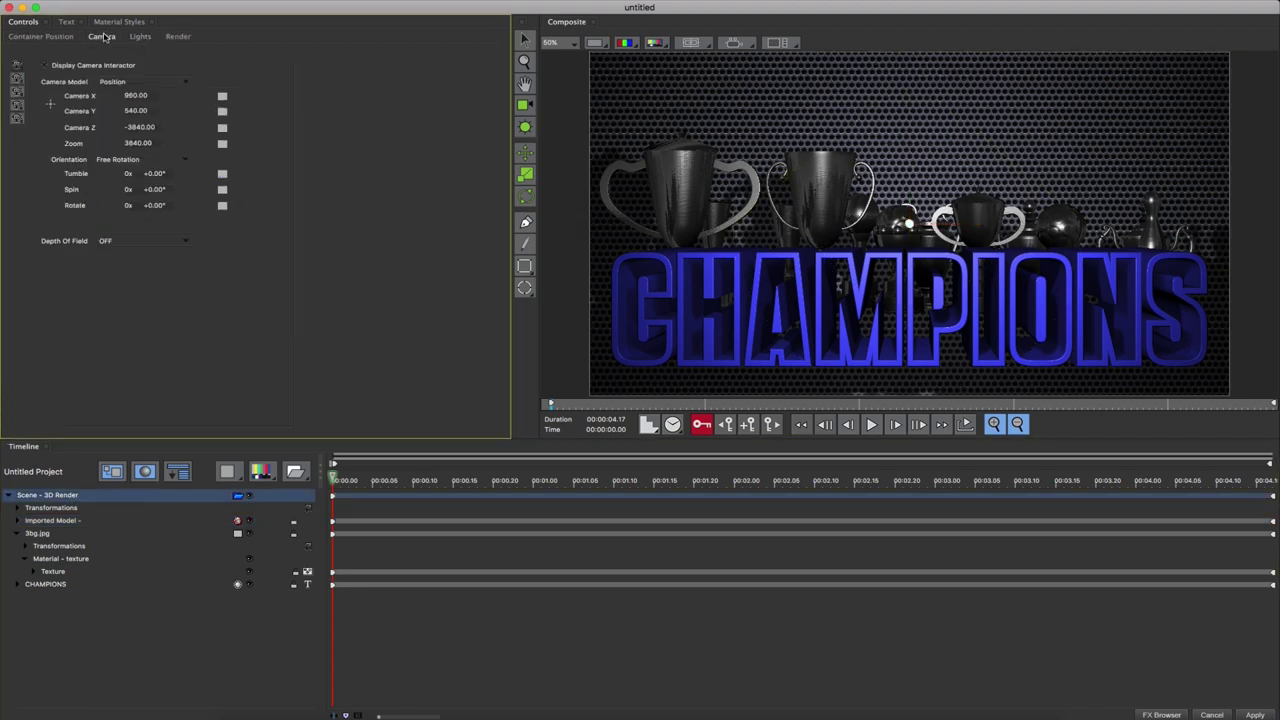
# Turn Depth Of Field on in the Camera tab and drop Fringe to 0.
pyautogui.click(116, 241)
pyautogui.click(117, 255)
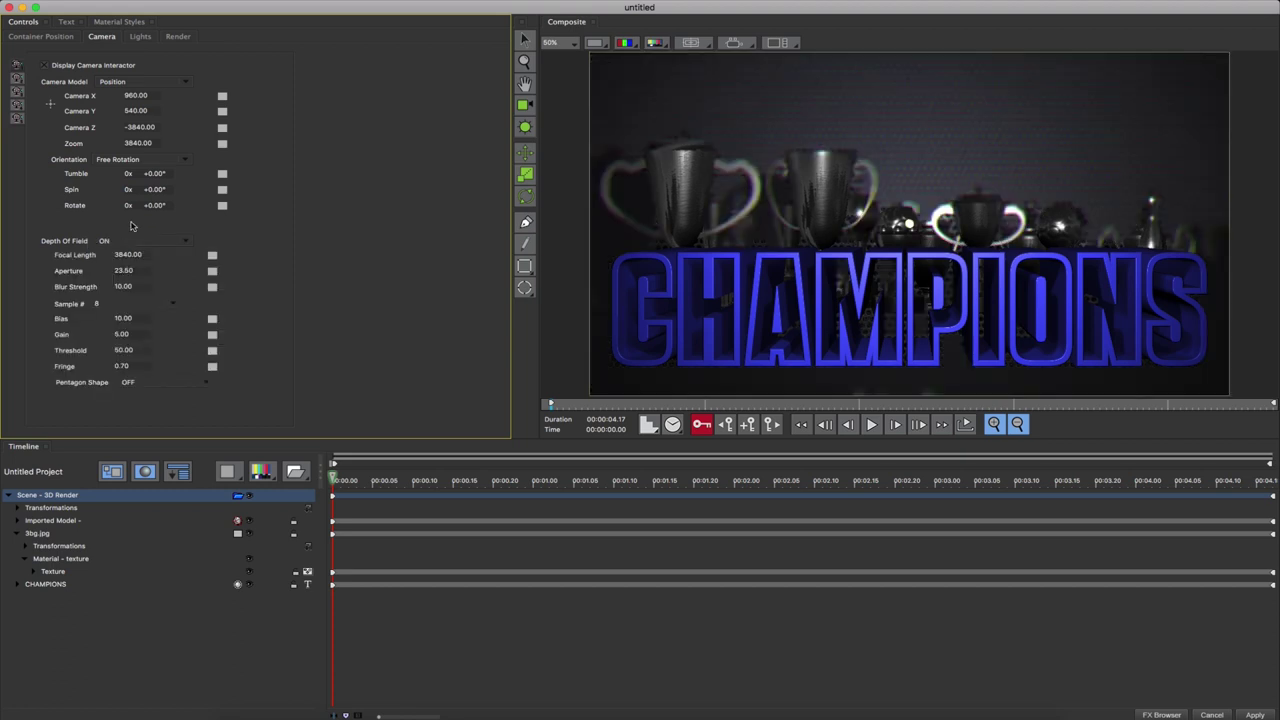
pyautogui.moveTo(124, 367); pyautogui.dragTo(29, 364)
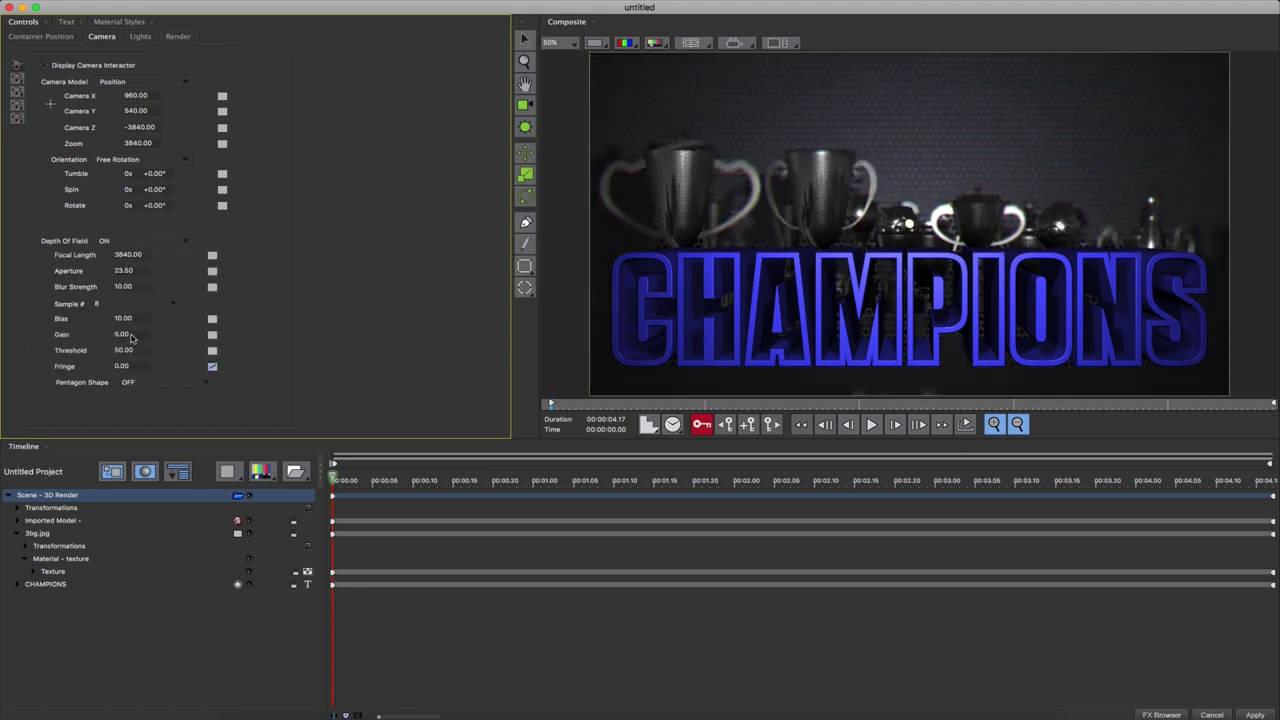
# Set depth-of-field Gain to 2 and Blur Strength to 15.
pyautogui.click(130, 334)
pyautogui.write('2')
pyautogui.press('Return')
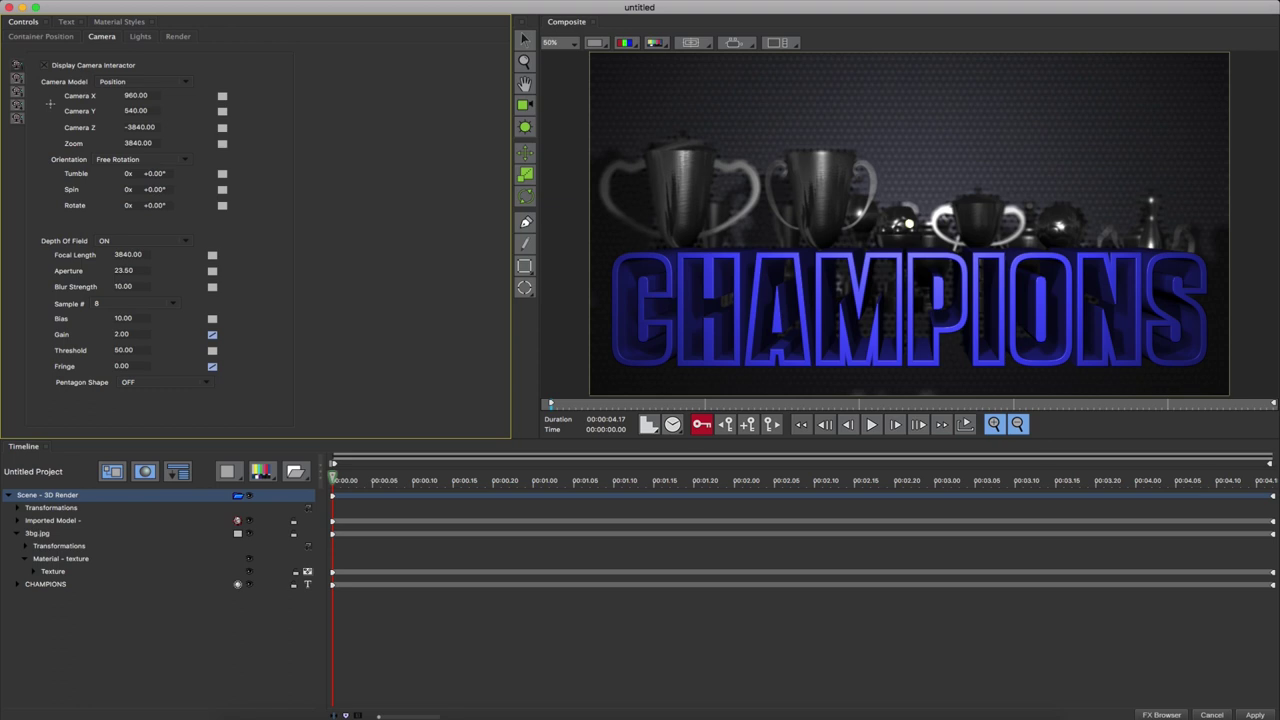
pyautogui.click(126, 288)
pyautogui.write('15')
pyautogui.press('Return')
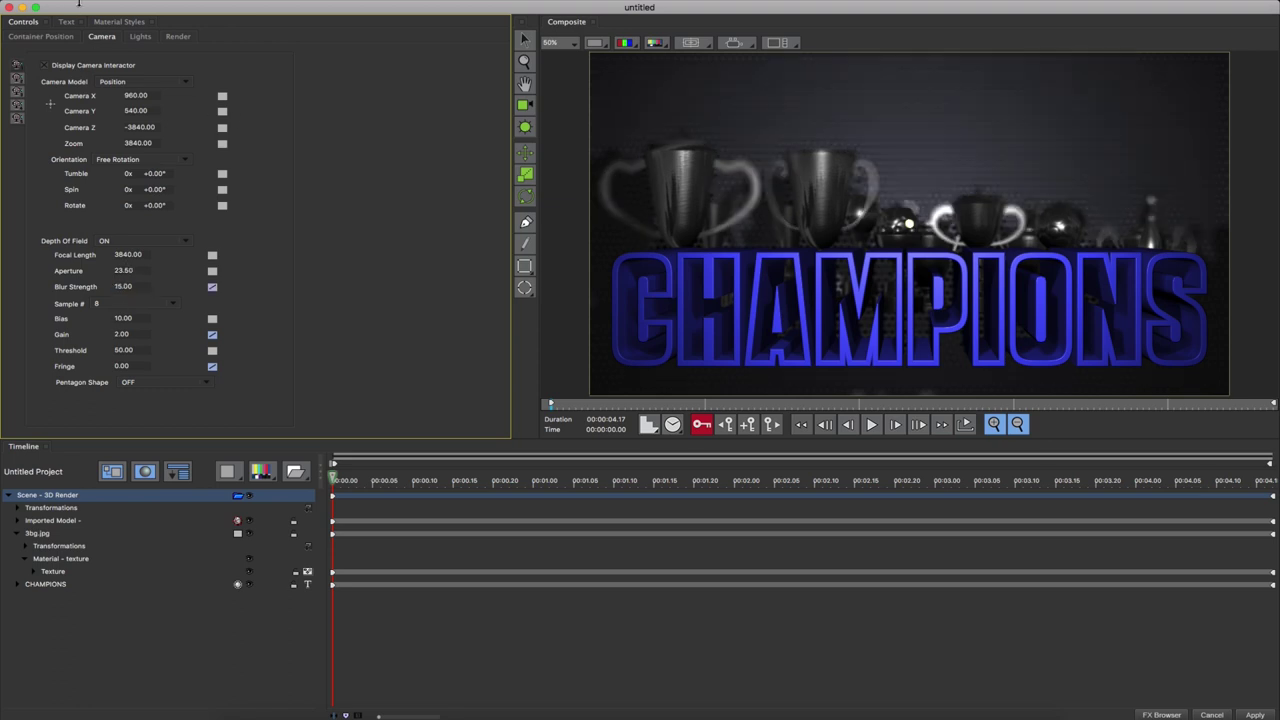
# Keyframe the shadow light's Light Y from 239.75 at 0 s to 614.31 at 3 s, then preview it.
pyautogui.click(141, 37)
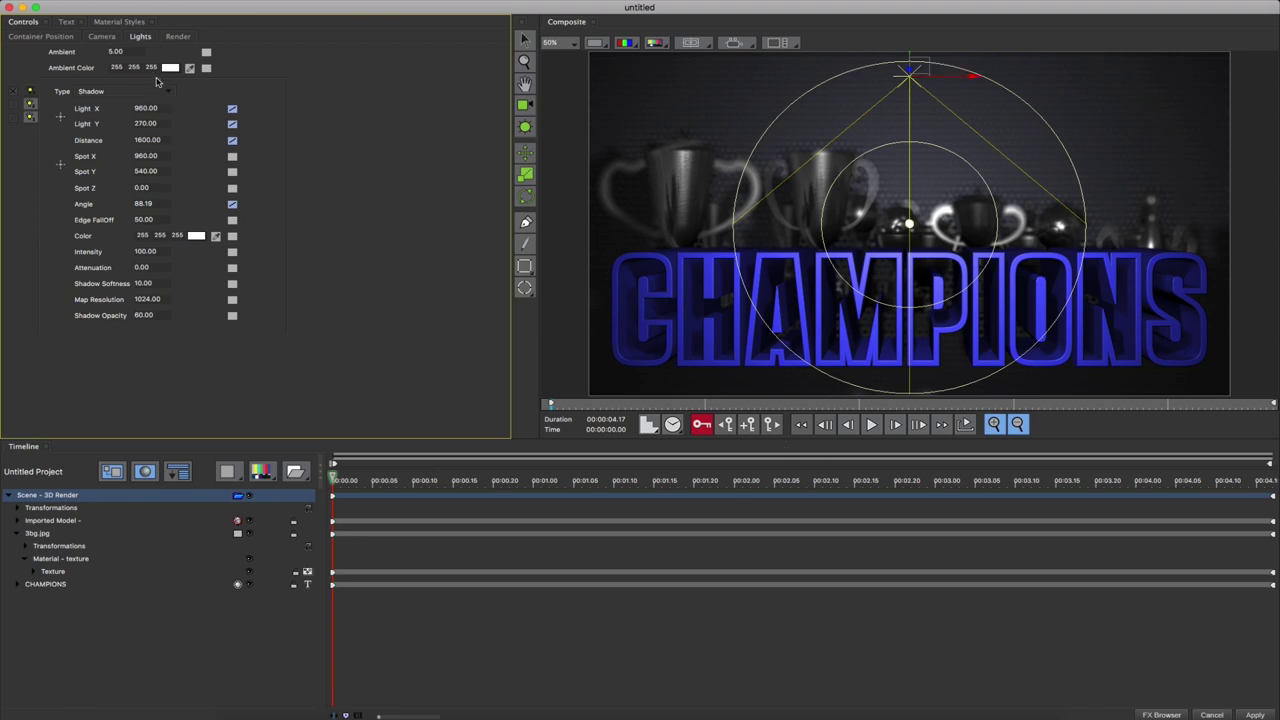
pyautogui.moveTo(152, 122); pyautogui.dragTo(148, 131)
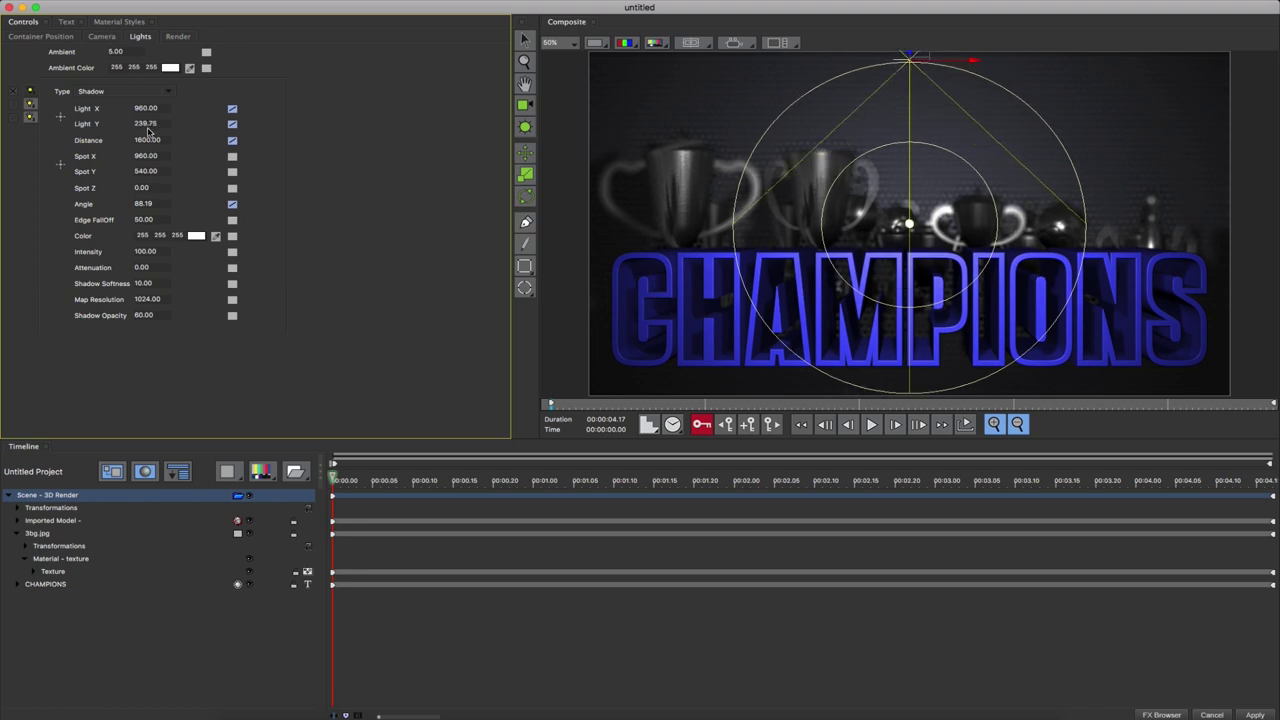
pyautogui.moveTo(337, 465); pyautogui.dragTo(936, 467)
pyautogui.moveTo(153, 124); pyautogui.dragTo(255, 141)
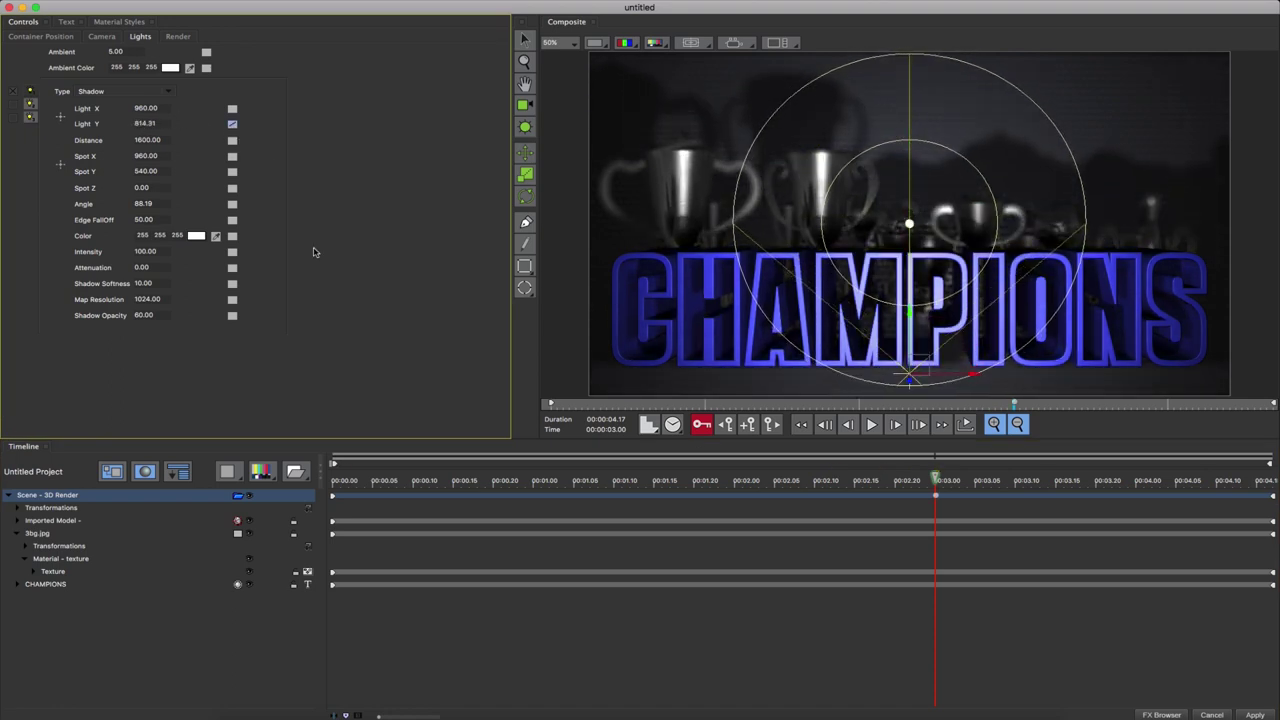
pyautogui.moveTo(941, 476); pyautogui.dragTo(928, 476)
pyautogui.moveTo(794, 457); pyautogui.dragTo(332, 460)
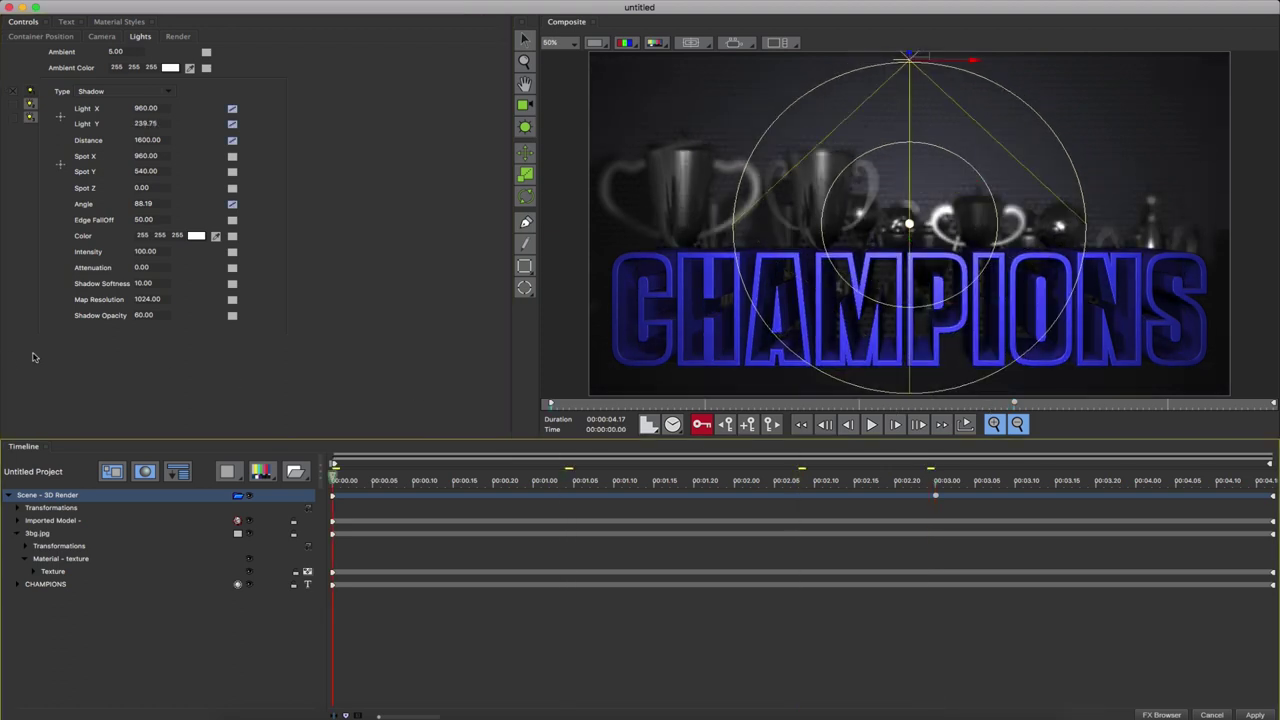
# Keyframe Camera Z at -4300.77 at 0 s and -3840 at 3 s, then preview the push-in.
pyautogui.click(100, 37)
pyautogui.moveTo(143, 128); pyautogui.dragTo(140, 138)
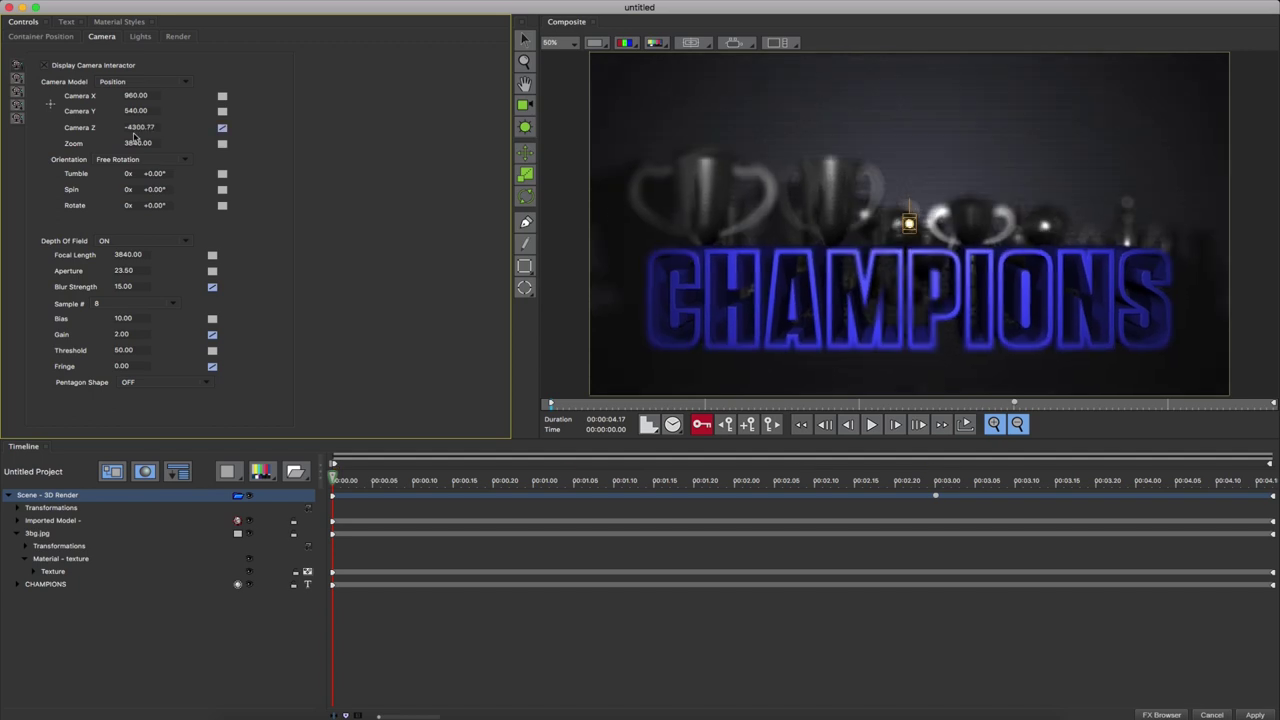
pyautogui.click(936, 496)
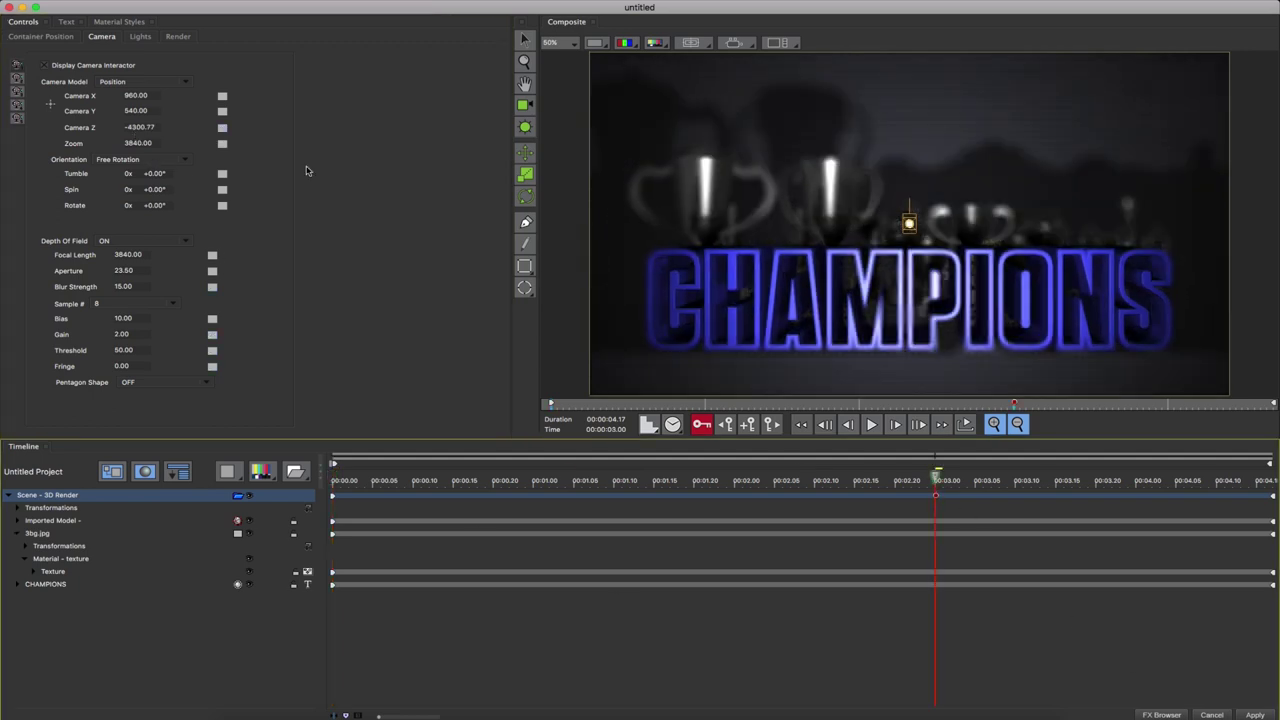
pyautogui.click(140, 127)
pyautogui.write('-3840')
pyautogui.press('Return')
pyautogui.moveTo(935, 475); pyautogui.dragTo(257, 477)
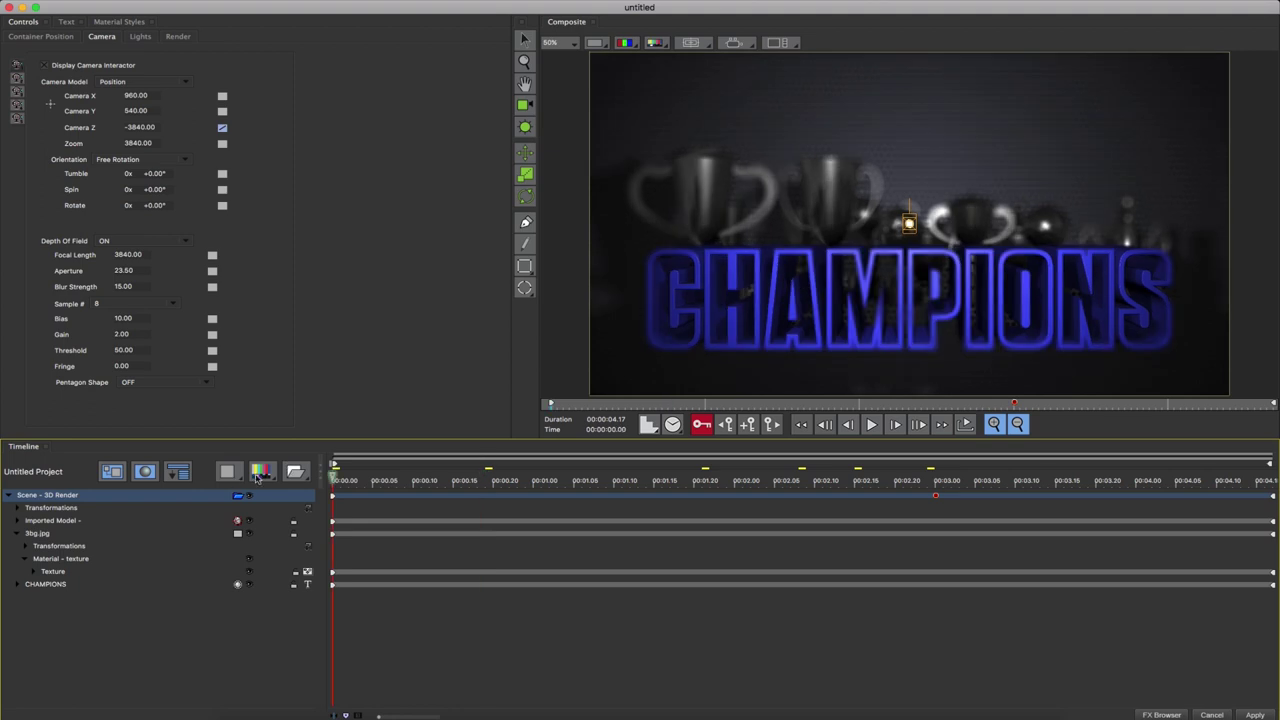
# Apply the 3D CHAMPIONS title to the Filler clip in Untitled Sequence.01.
pyautogui.click(1255, 715)
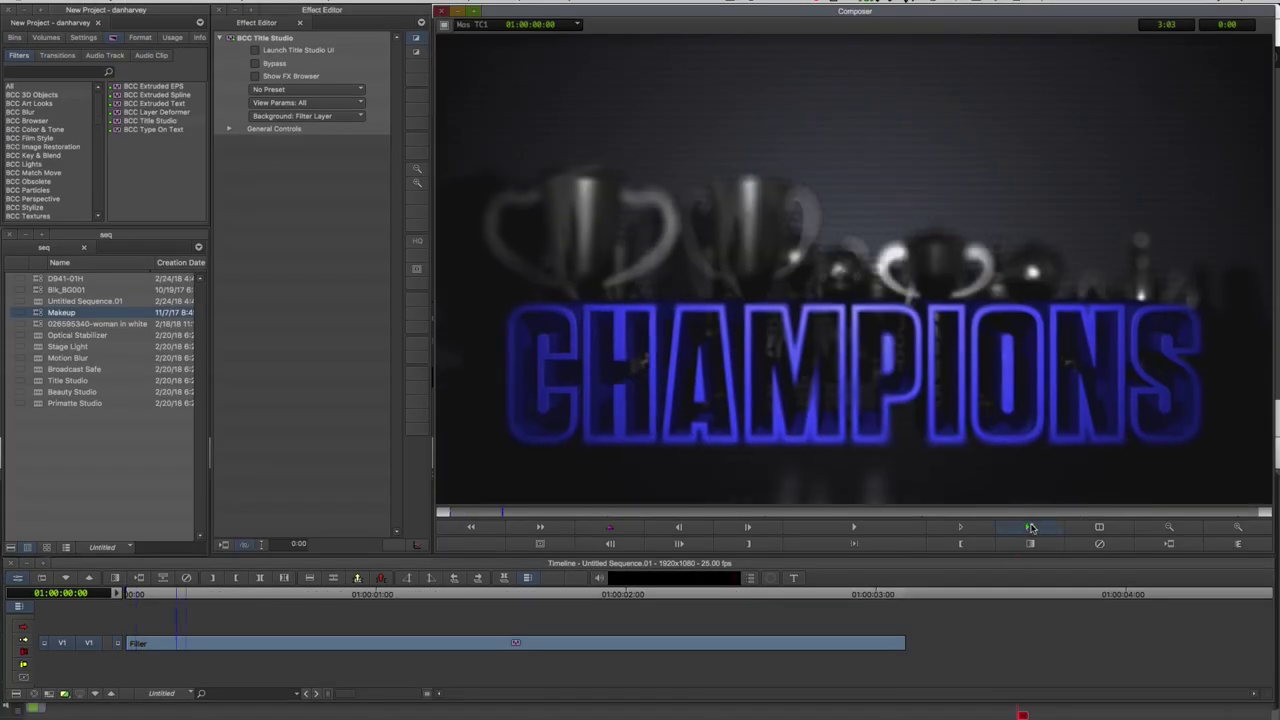